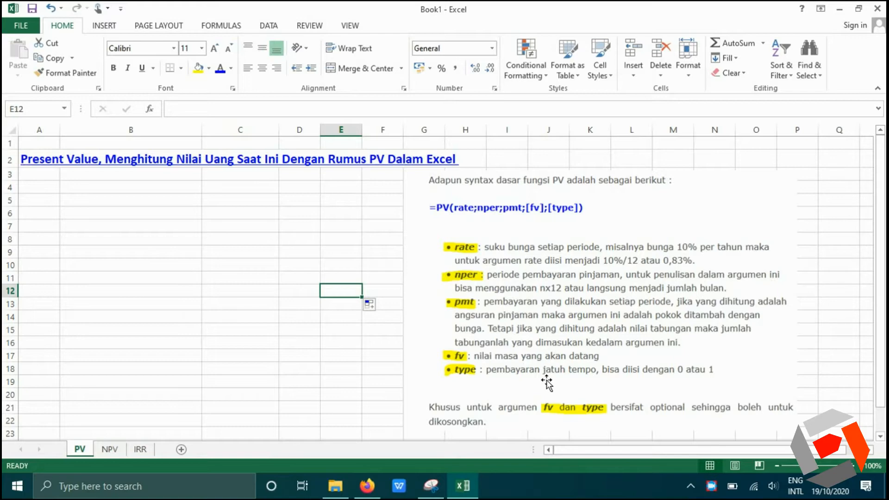
click(109, 240)
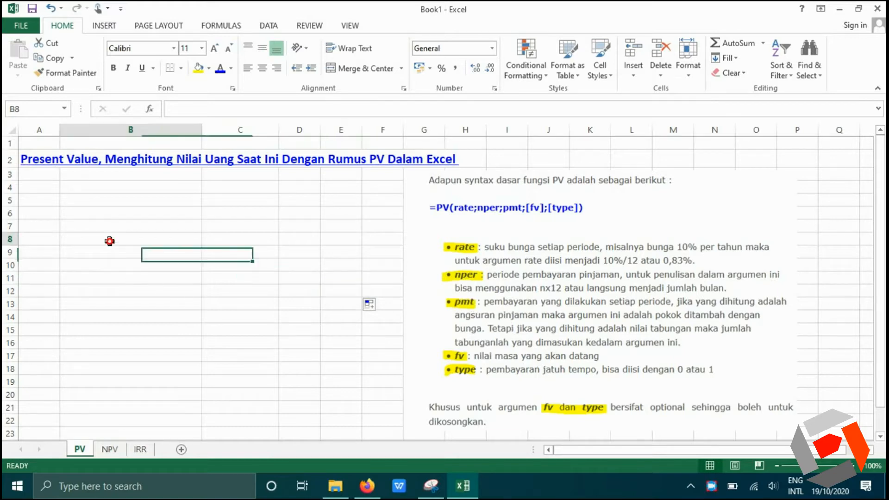
click(42, 166)
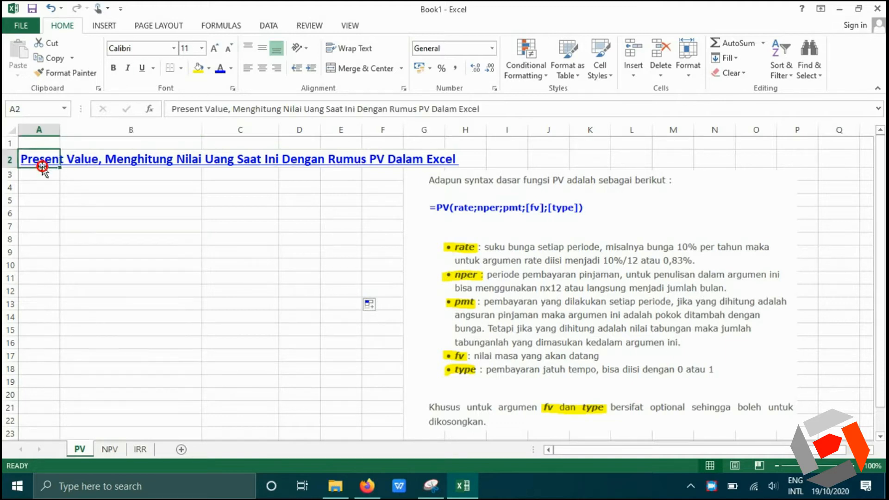
click(234, 252)
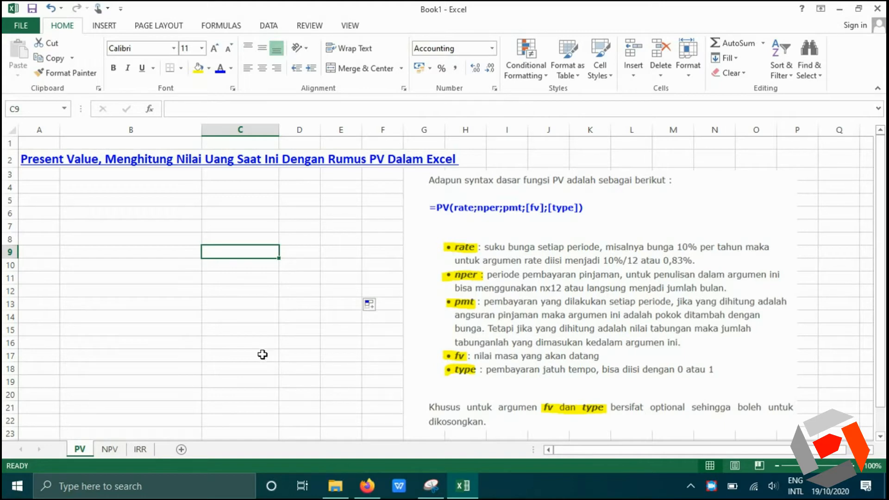
click(233, 351)
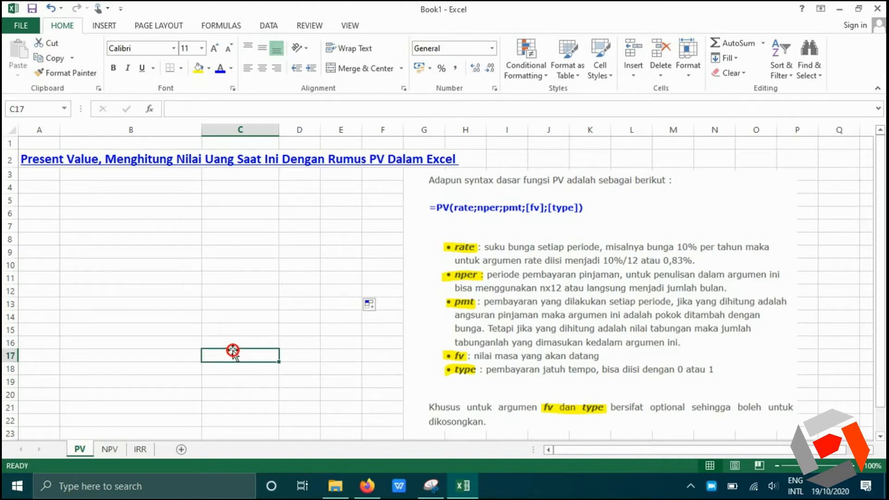
Enter the table headers "Parameter", "Nilai" and "Satuan" in cells B4, C4 and D4.
click(72, 192)
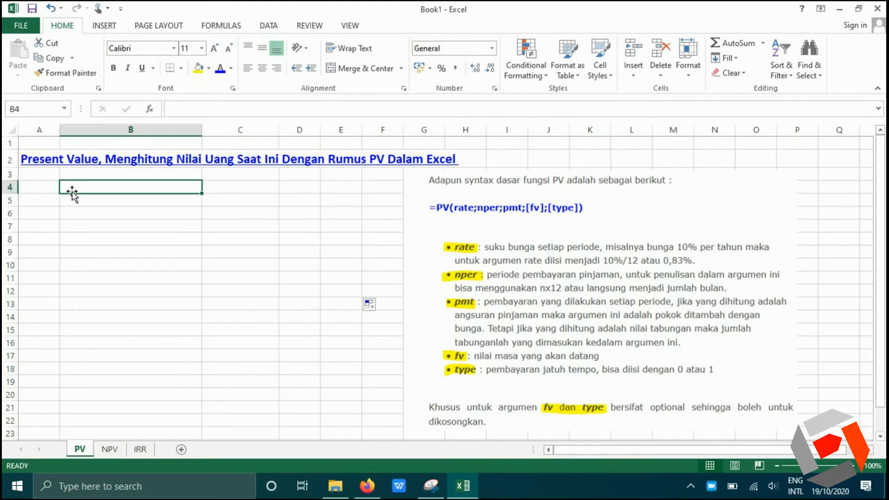
text(Parameter)
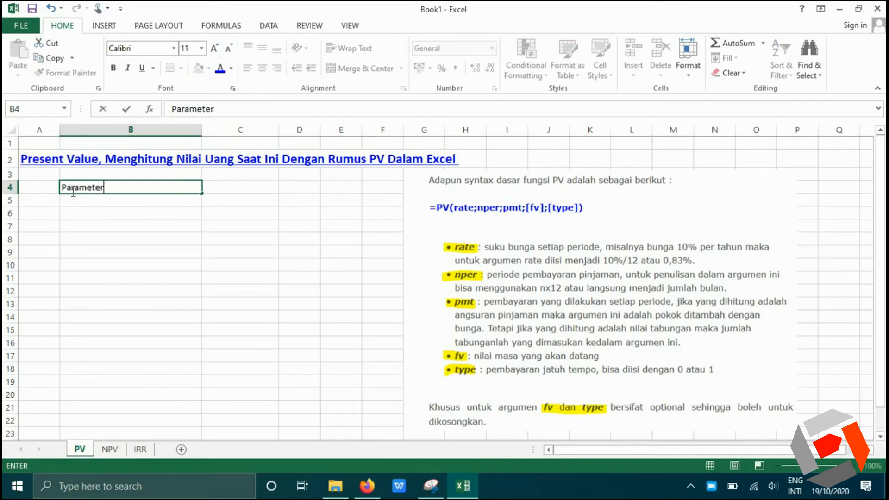
click(172, 229)
click(235, 188)
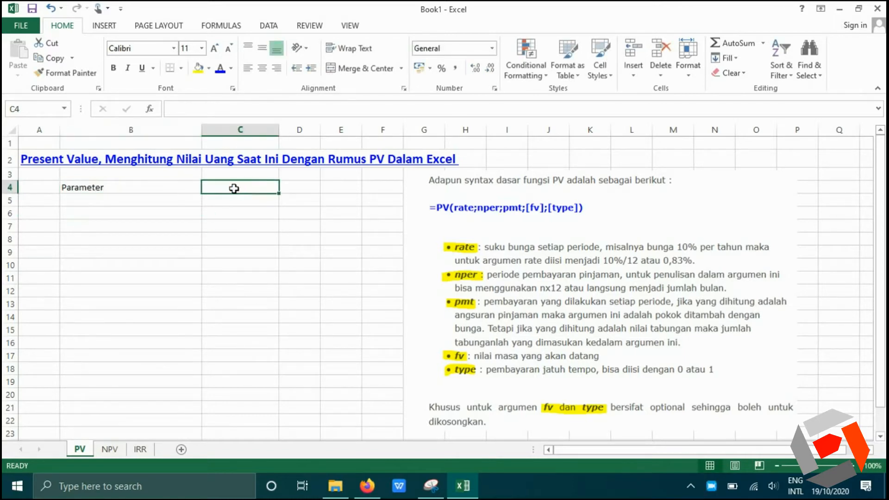
text(Nilai)
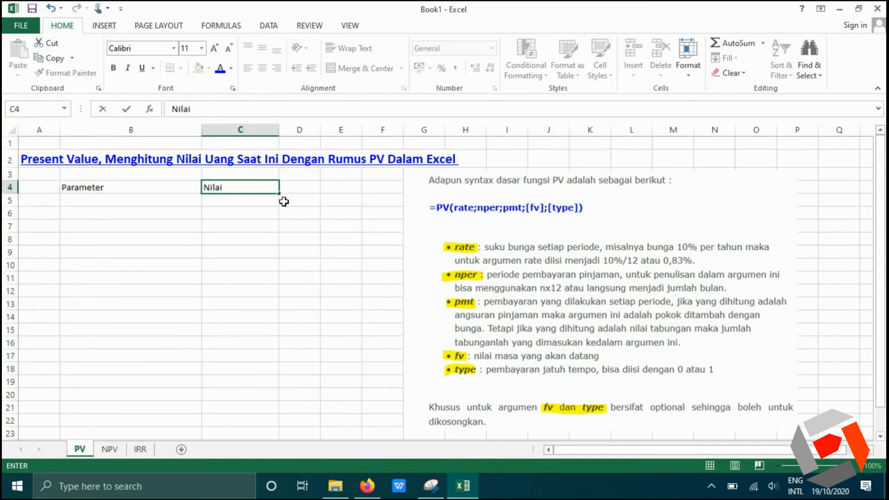
click(293, 192)
text(Satu)
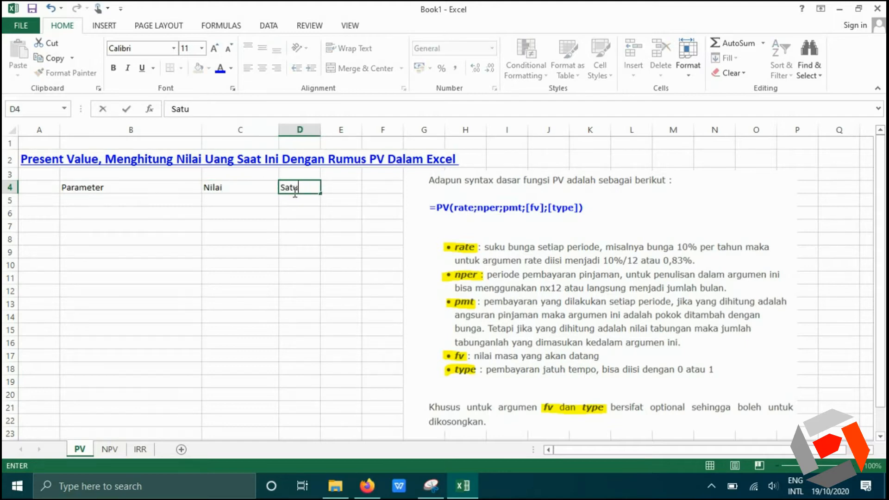
text(an)
click(232, 248)
Fill the header cells B4:D4 with a light gold theme colour.
drag(113, 189, 301, 190)
click(209, 68)
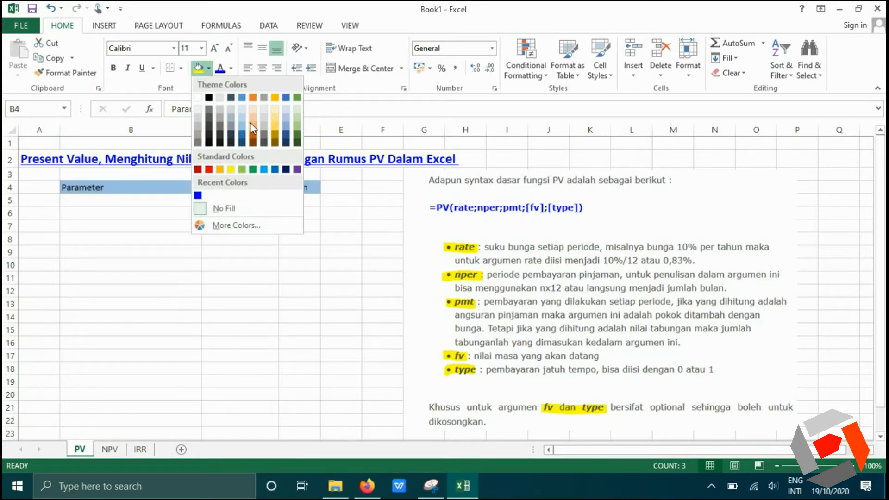
click(277, 123)
click(165, 307)
click(252, 353)
Label cell B5 "Suku bungan (rate)" as the first parameter of the table.
click(102, 201)
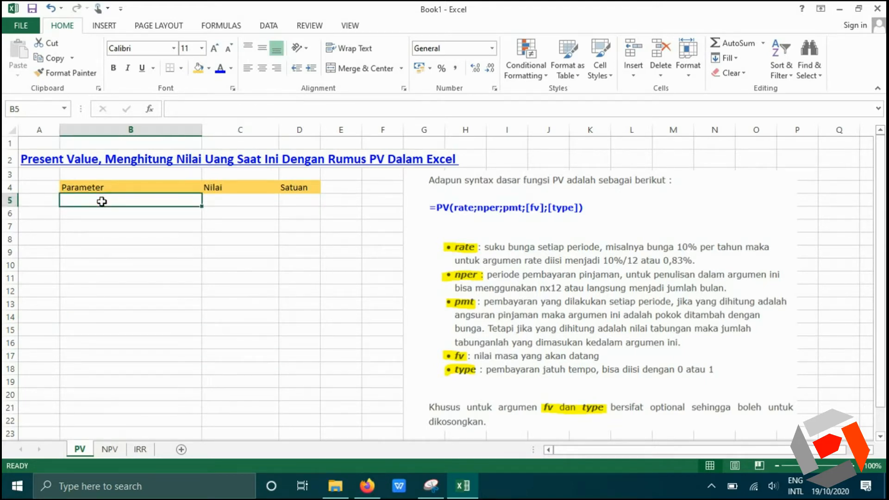
text(Suku bun)
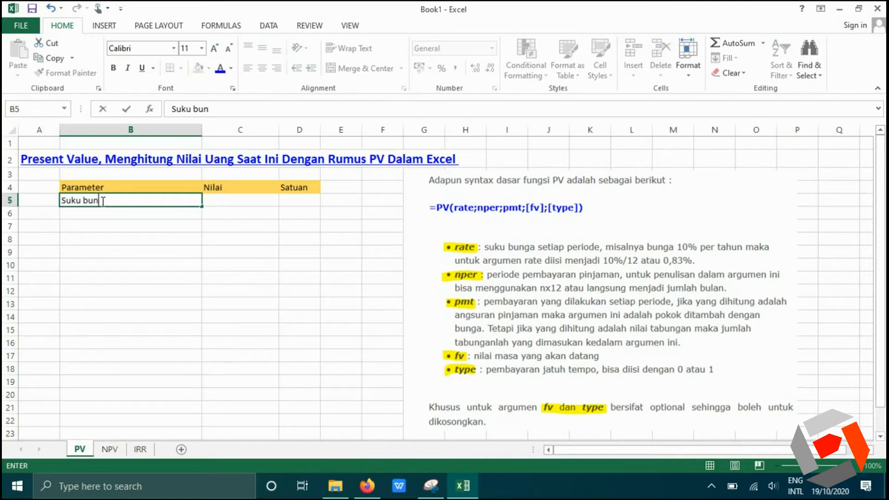
text(gan (rate))
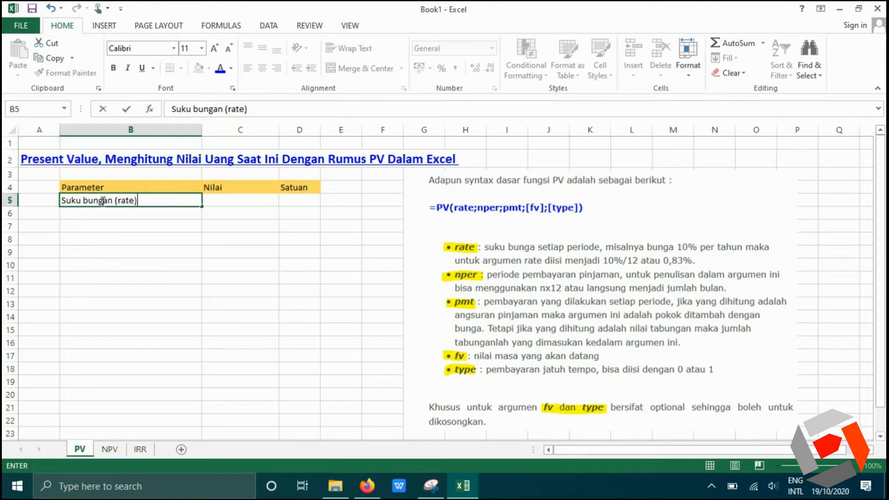
click(212, 266)
Set the interest rate in C5 to 13% and its unit in D5 to "per tahun".
click(236, 202)
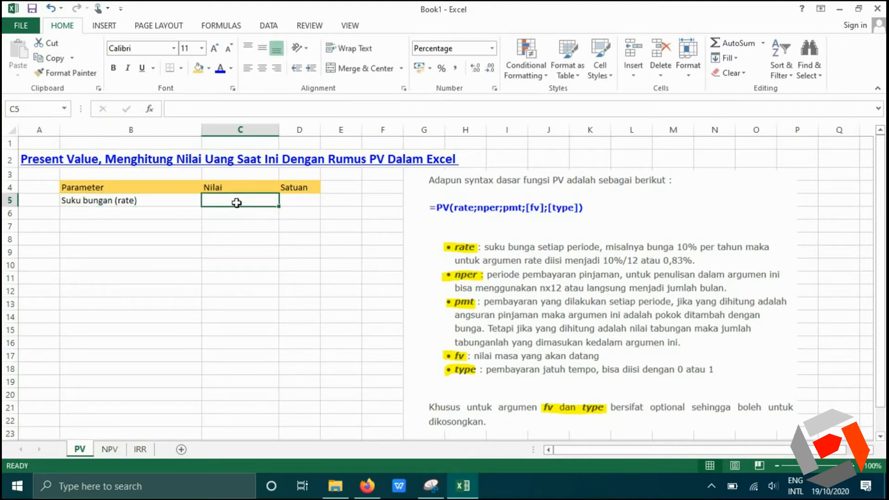
text(12)
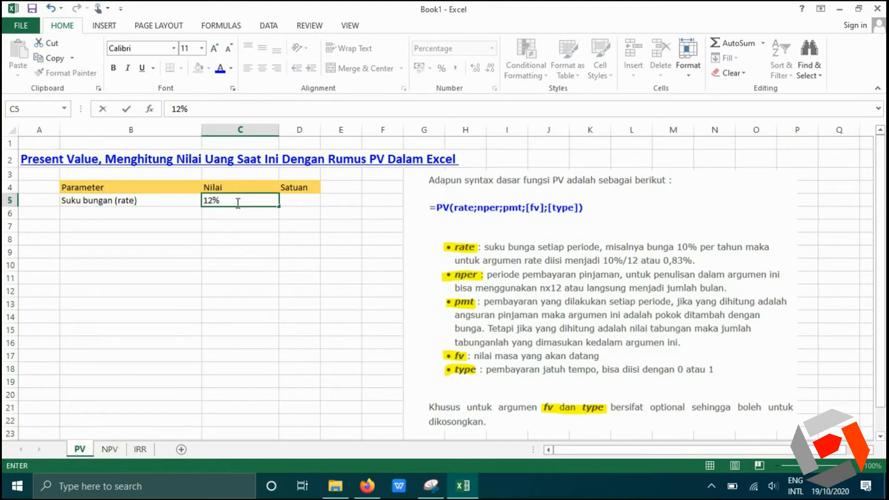
drag(232, 200, 211, 199)
text(3%)
click(294, 199)
text(per)
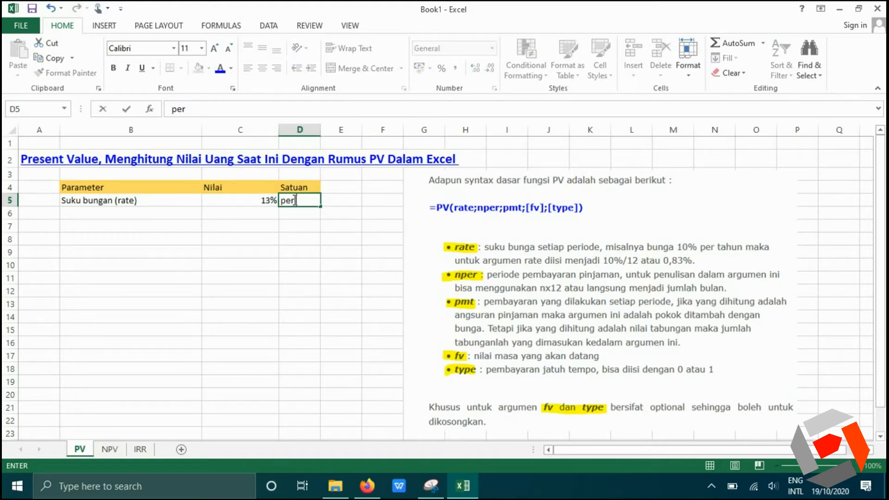
text( tahun)
Calculate the monthly rate in C6 with =C5/12 and display it with one decimal place.
click(262, 211)
text(=)
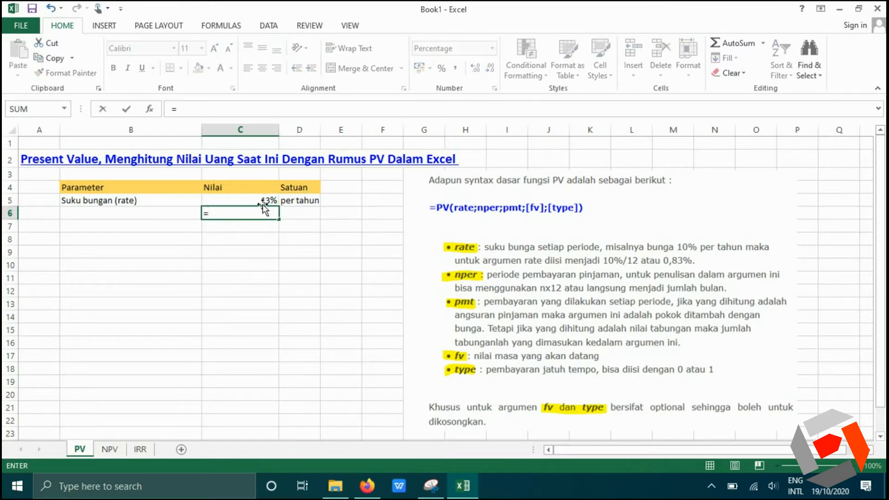
click(263, 200)
text(/12)
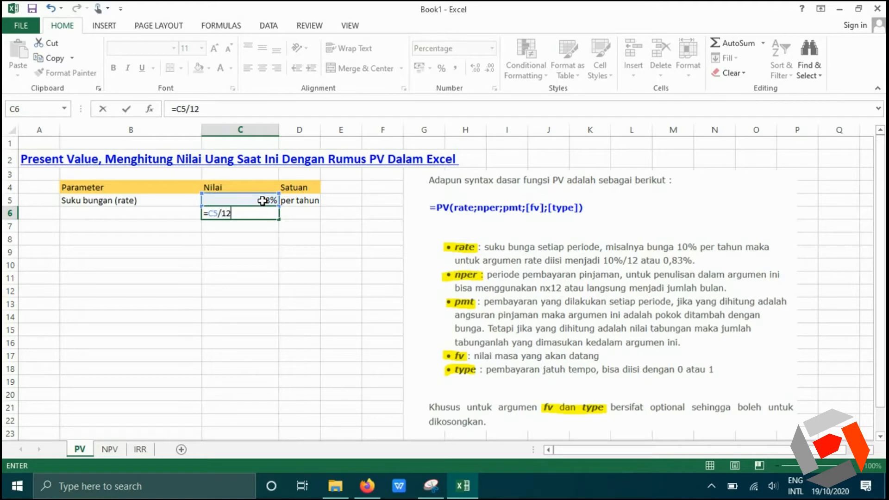
key(Return)
click(259, 213)
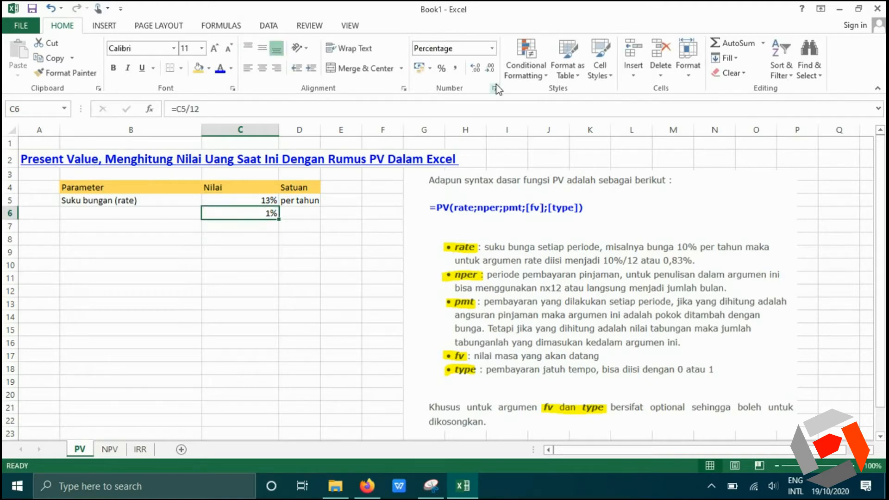
click(475, 68)
Enter the unit "per tahun" in D6 beside the divided interest rate.
click(298, 214)
text(per tahun)
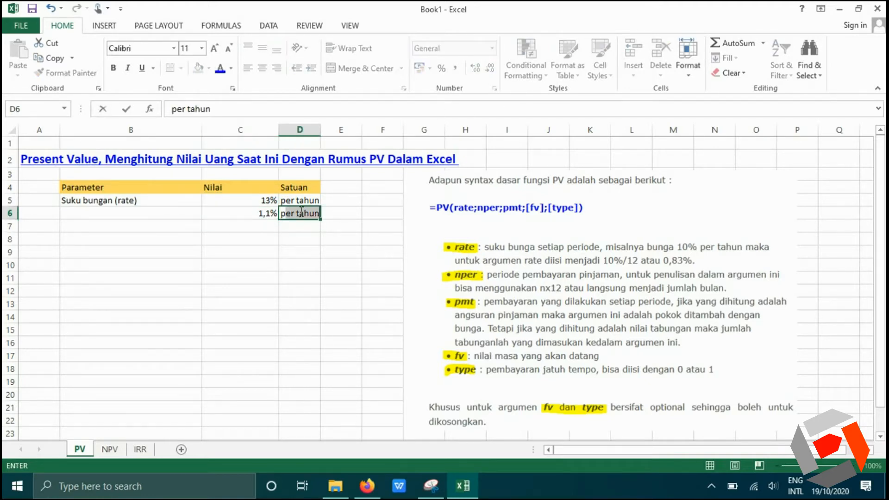
click(295, 320)
Label cell B7 "Periode pembayaran (nper)" for the payment period.
click(154, 226)
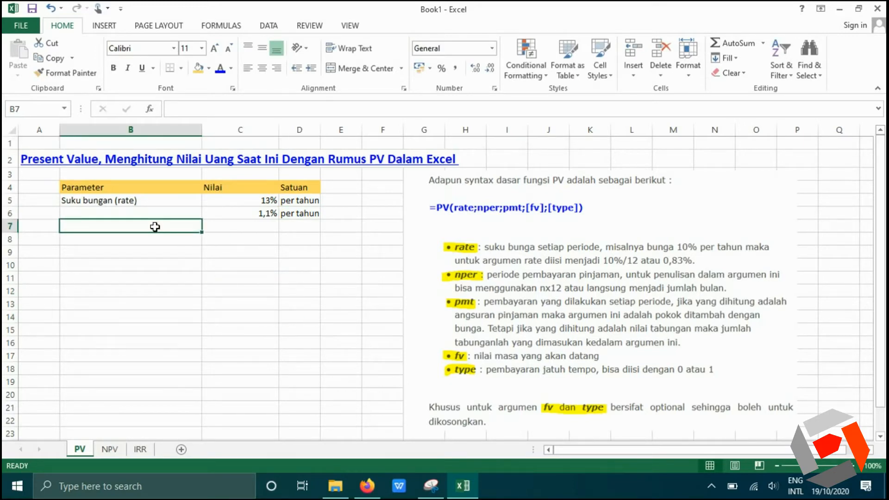
text(Pe)
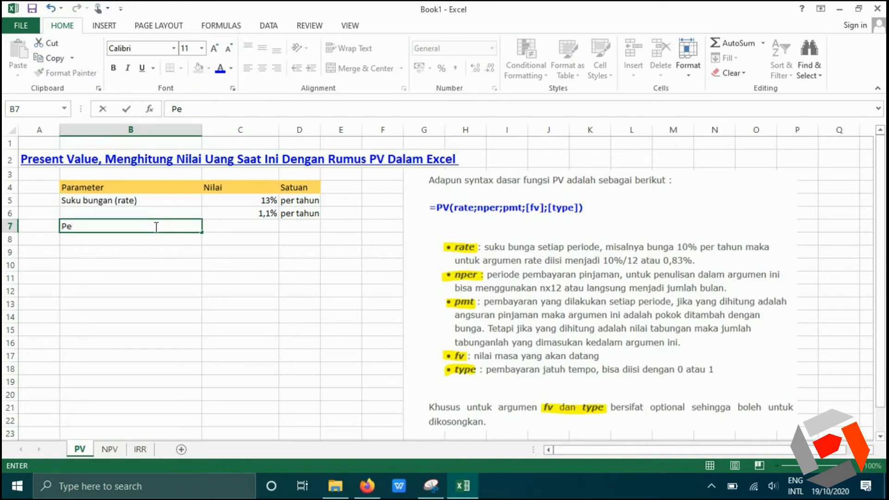
text(riode pembayara)
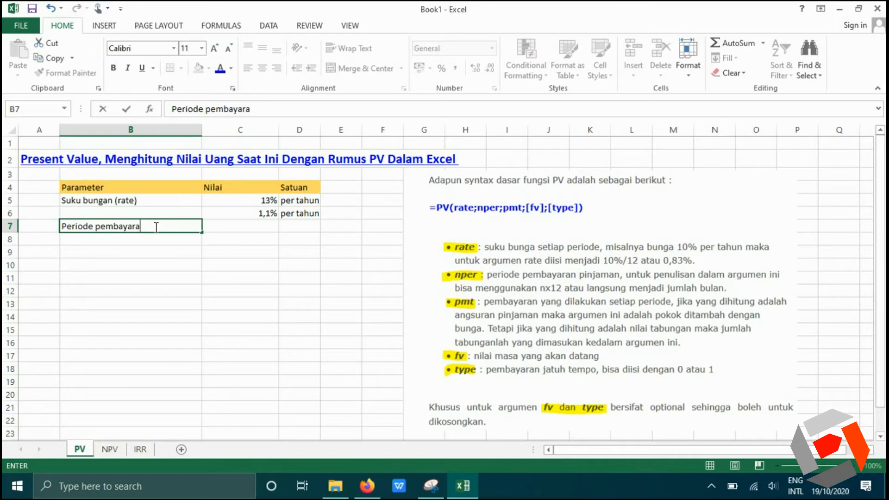
text(n (nper)
click(207, 289)
Set the payment period in C7 to 5 and its unit in D7 to "tahun".
click(262, 226)
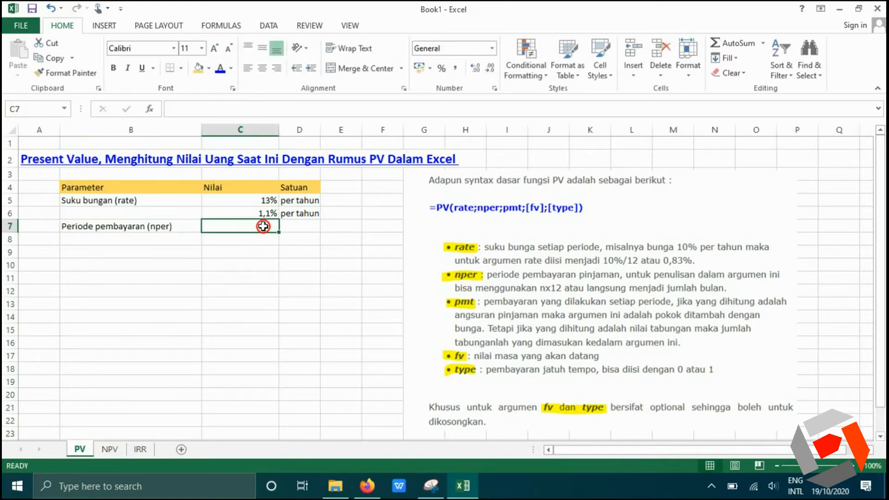
text(5)
click(292, 226)
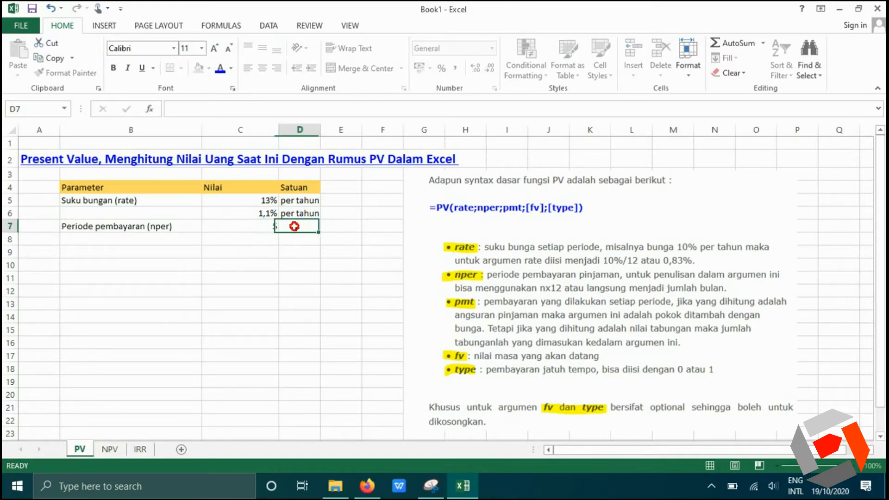
text(tahun)
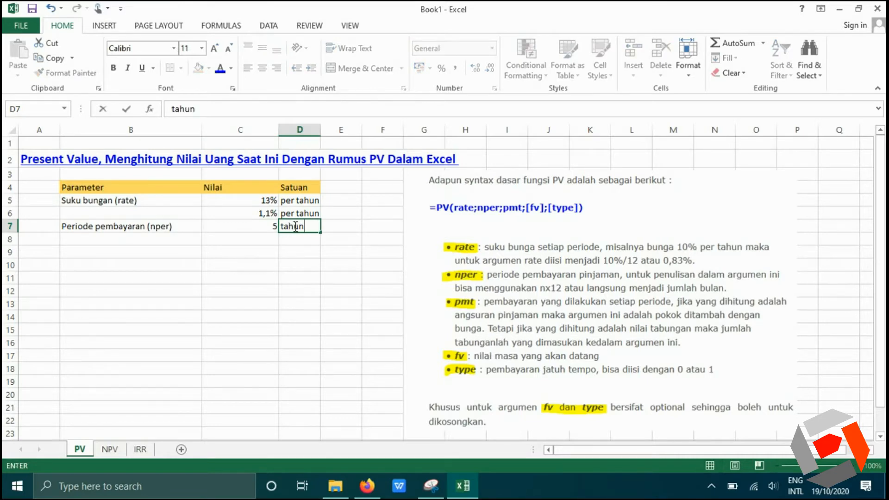
click(285, 269)
Convert the payment period to months in C8 with =C7*12 and enter the unit "bulan" in D8.
click(261, 237)
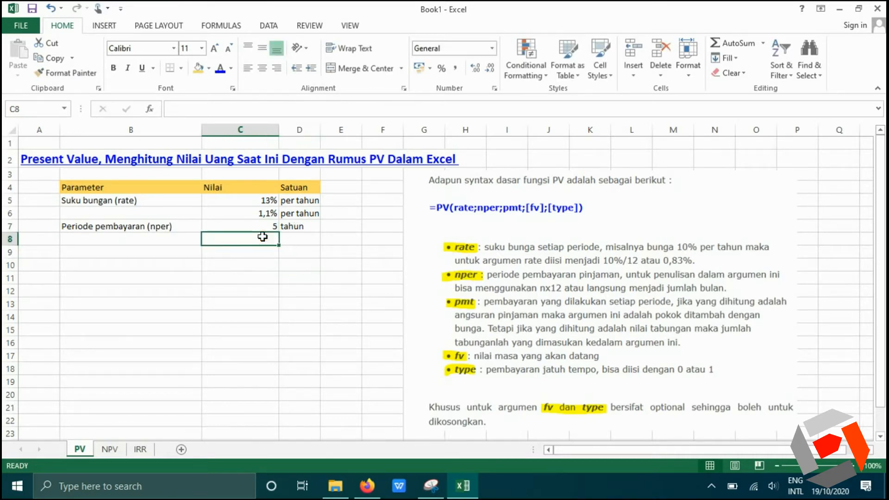
text(=)
key(Up)
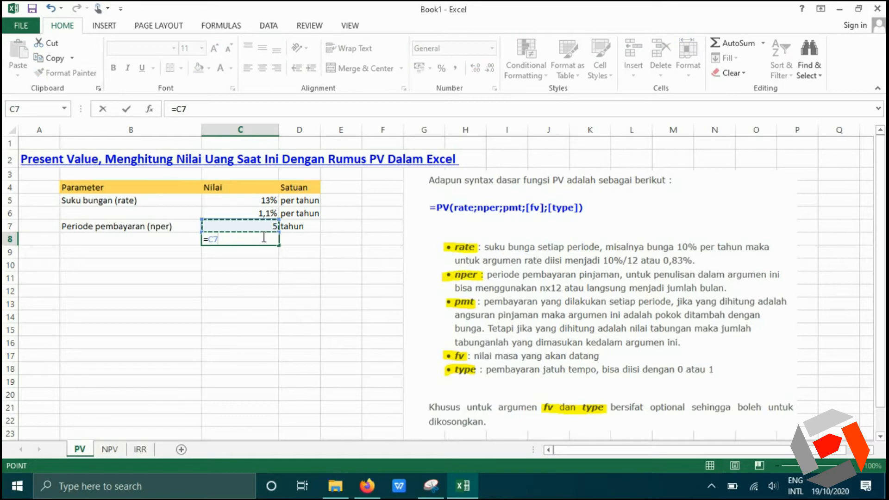
text(*12)
key(Tab)
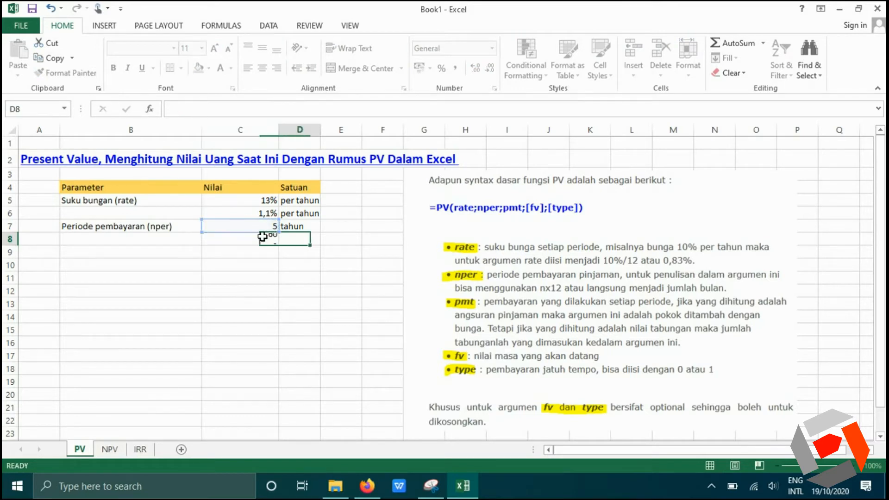
text(bulan)
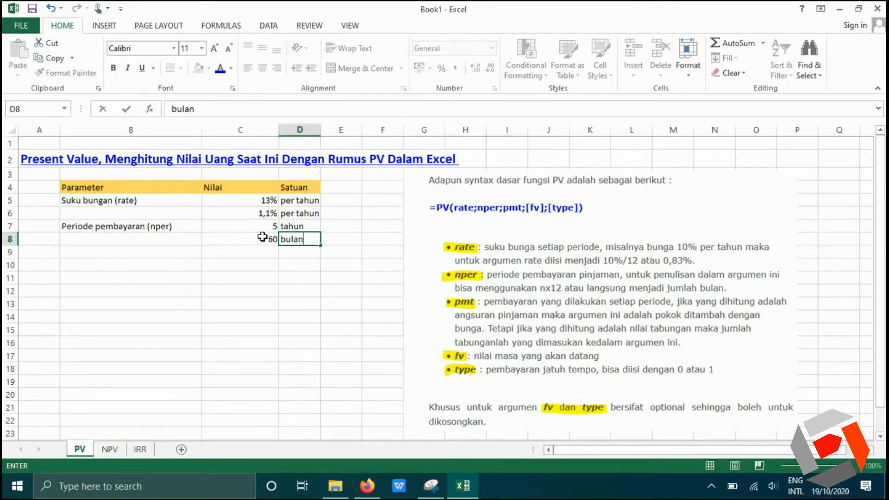
click(209, 302)
Label cell B9 "Pembayaran tiap periode" for the payment made each period.
click(176, 250)
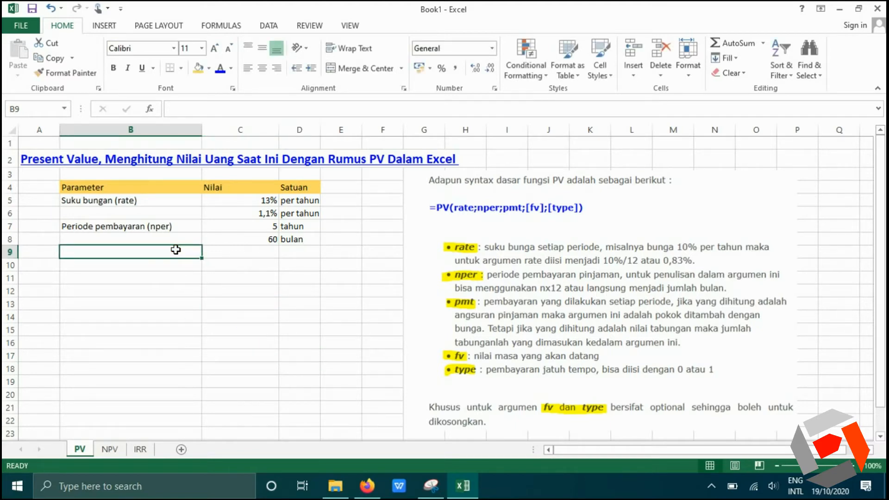
text(Pembay)
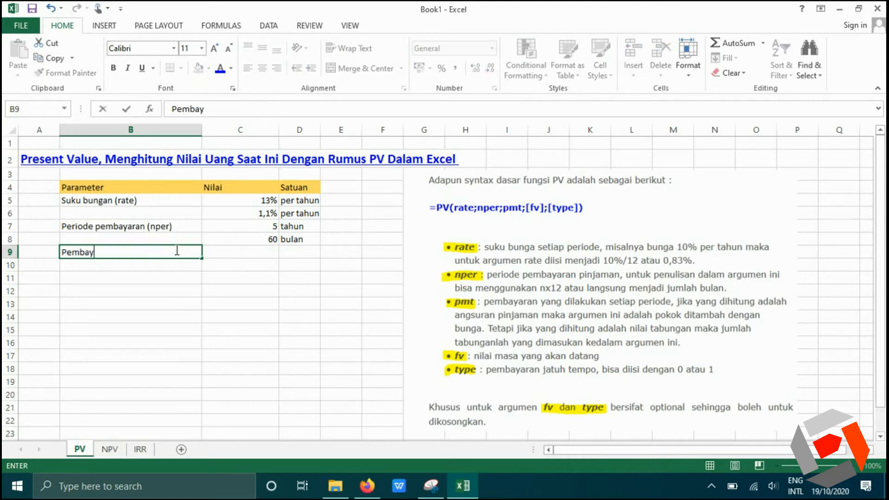
text(aran tiap p)
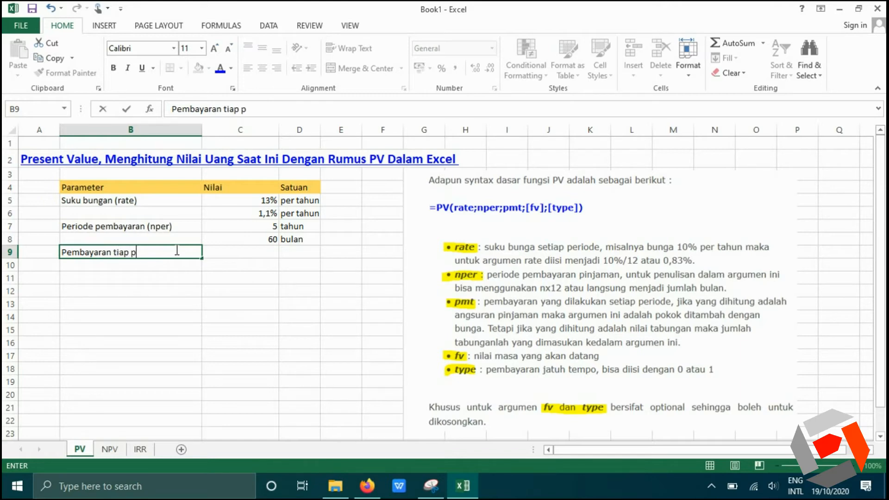
text(eriode)
Set the payment per period in C9 to 1000000 and enter the unit "per bulan" in D9.
click(260, 256)
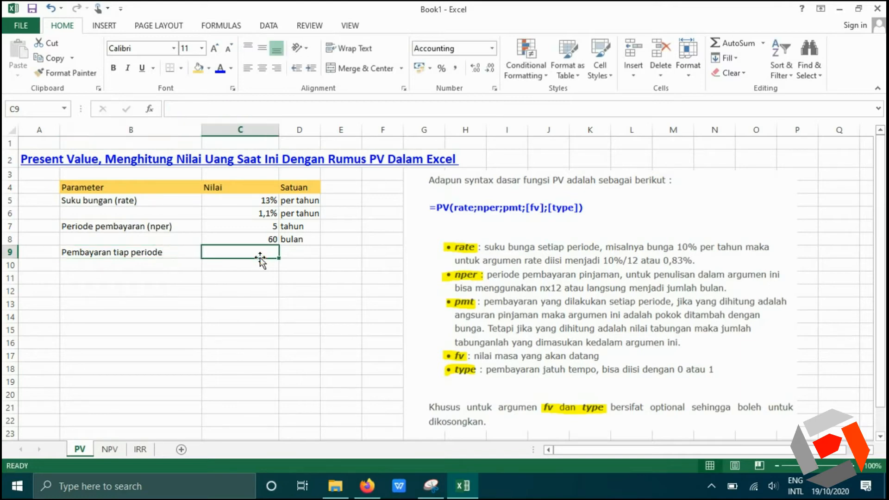
text(1)
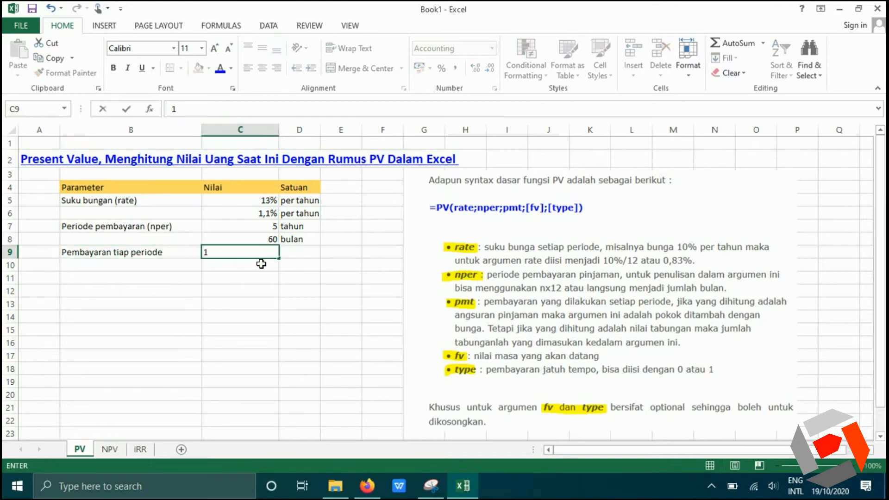
text(.000.0000000)
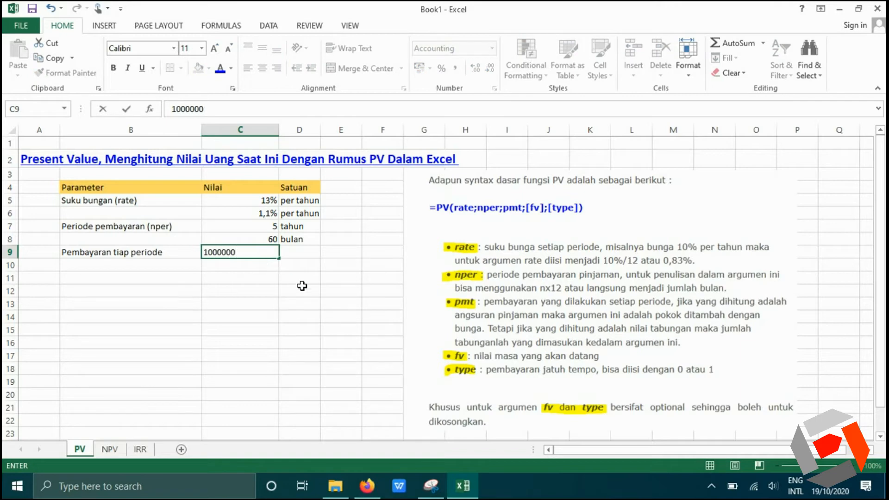
click(302, 285)
click(294, 253)
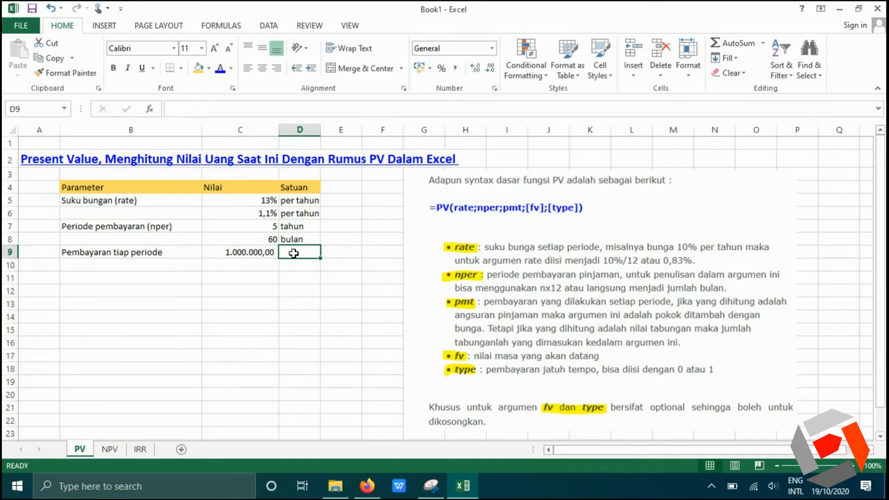
text(per)
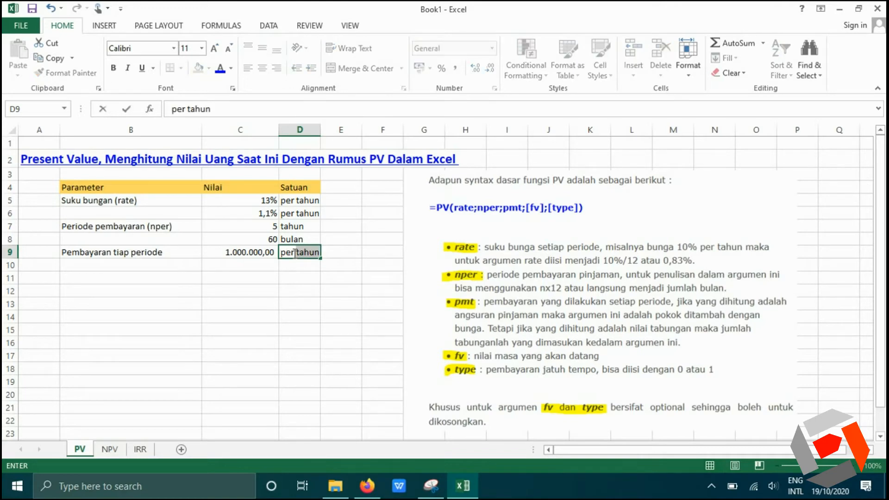
text( bulan)
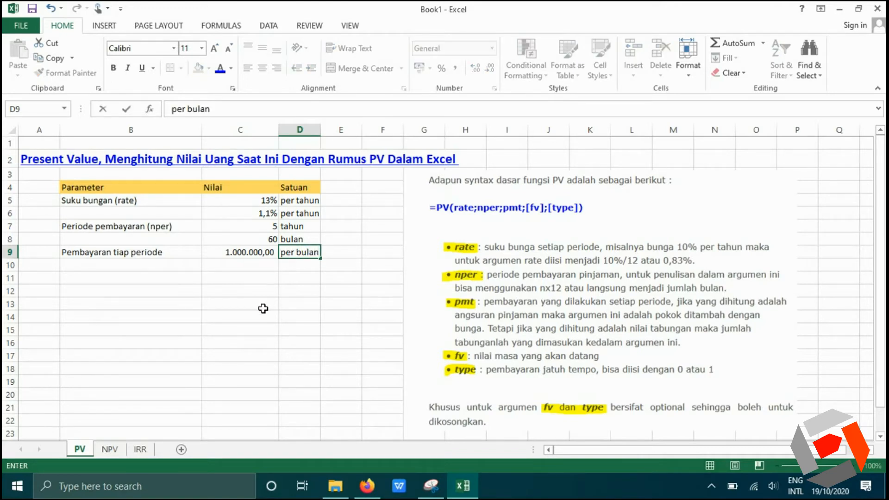
click(263, 309)
Format the payment amount in C9 as Accounting with the IDR currency symbol.
click(250, 253)
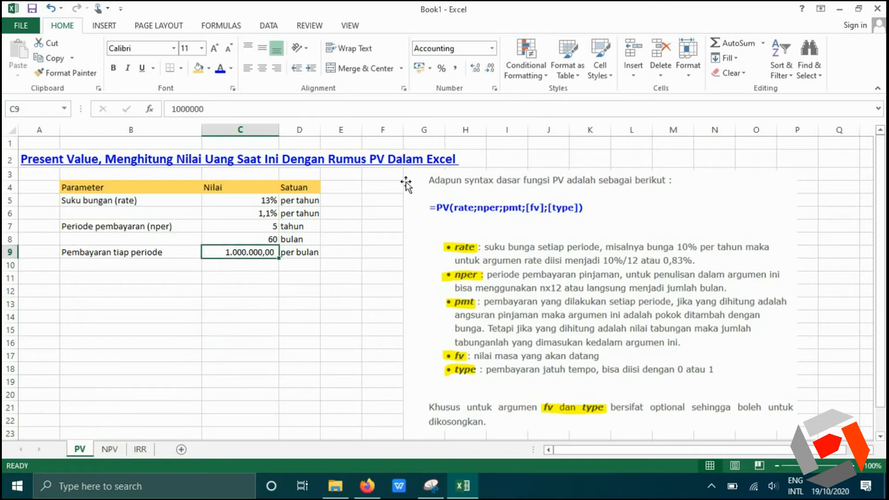
click(492, 49)
click(477, 347)
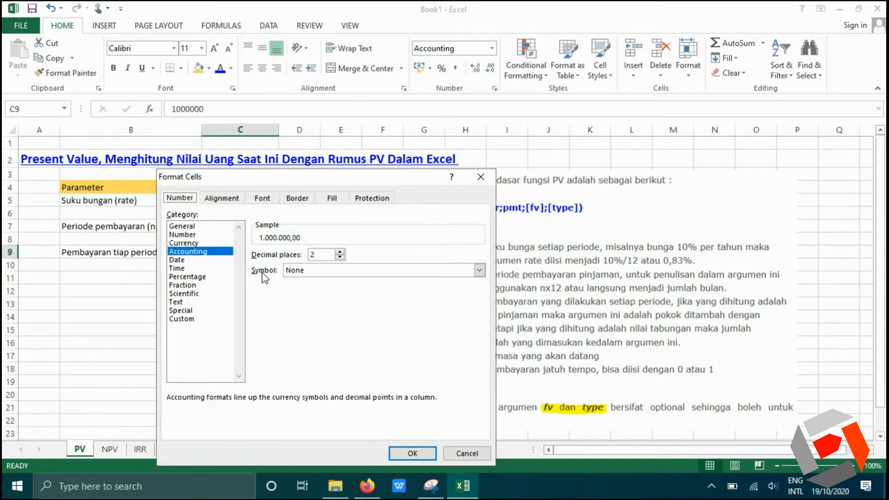
click(186, 243)
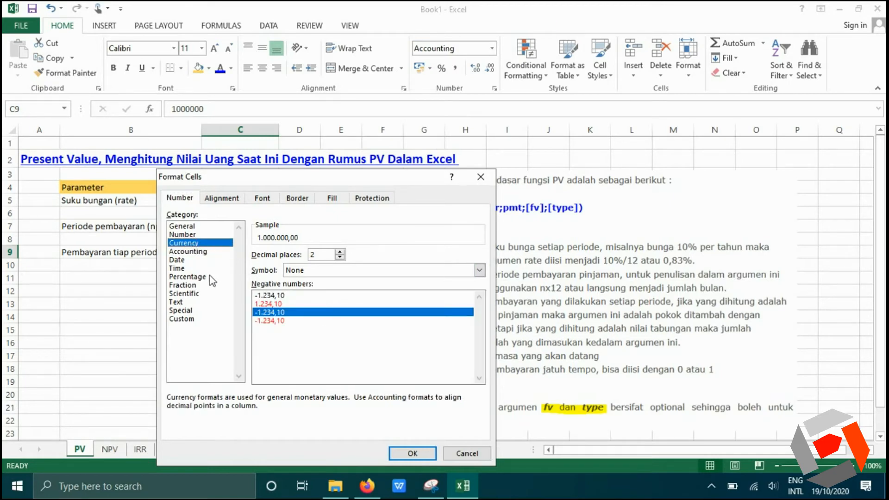
click(204, 252)
click(479, 272)
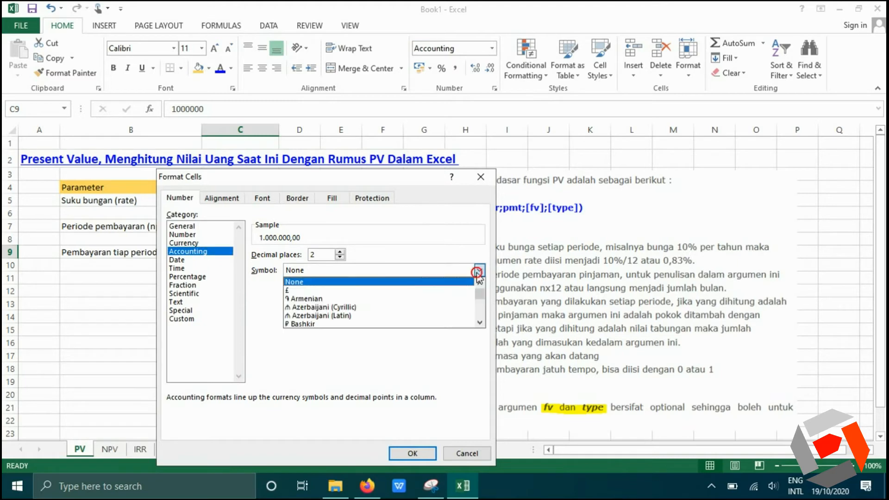
key(i)
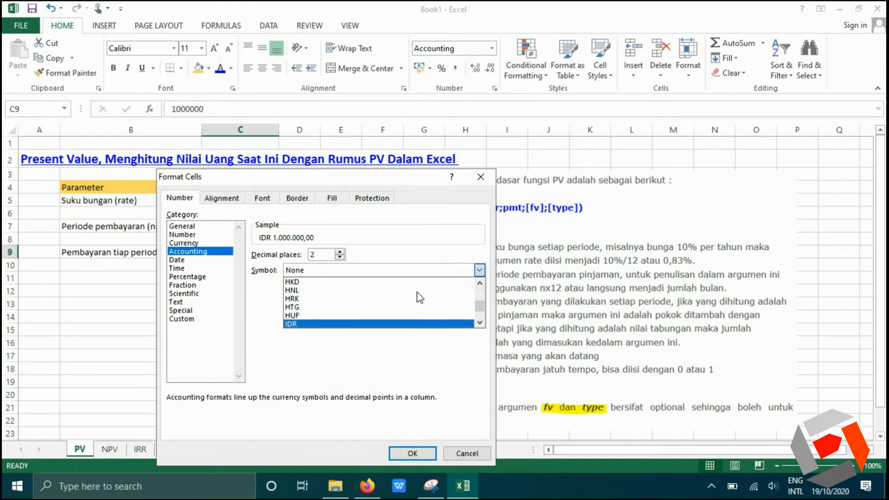
click(366, 323)
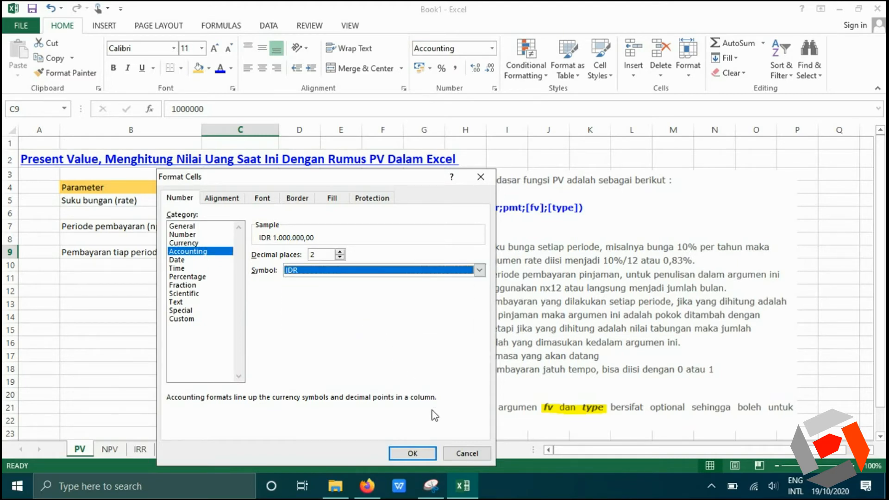
click(413, 453)
click(297, 317)
click(235, 376)
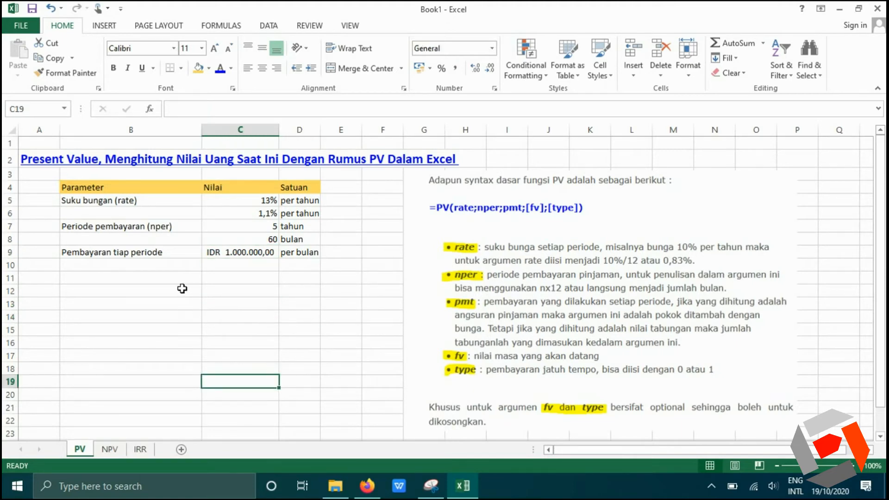
Label cell B11 "Total pembayaran selama periode" for the total paid over the whole period.
click(144, 277)
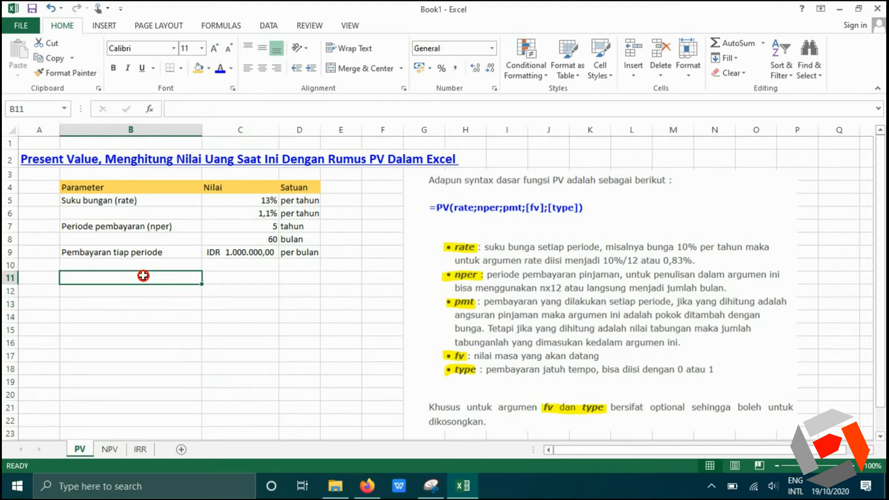
text(To)
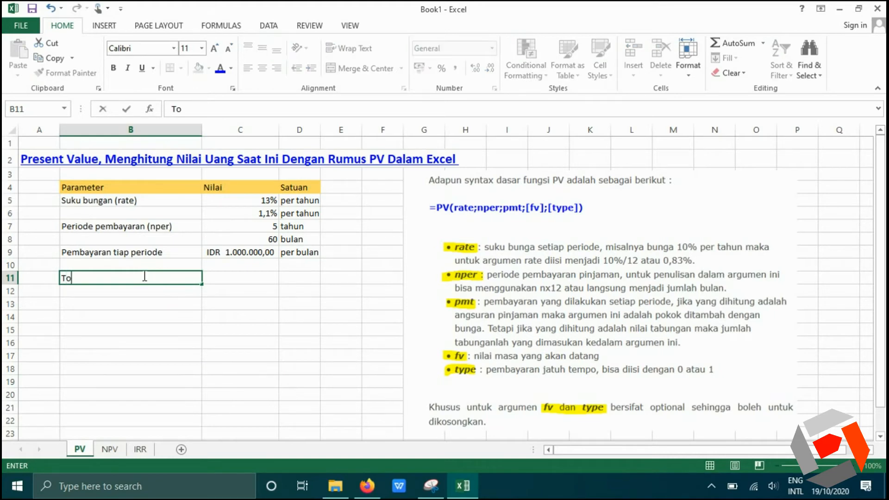
text(tal pembayaran selam)
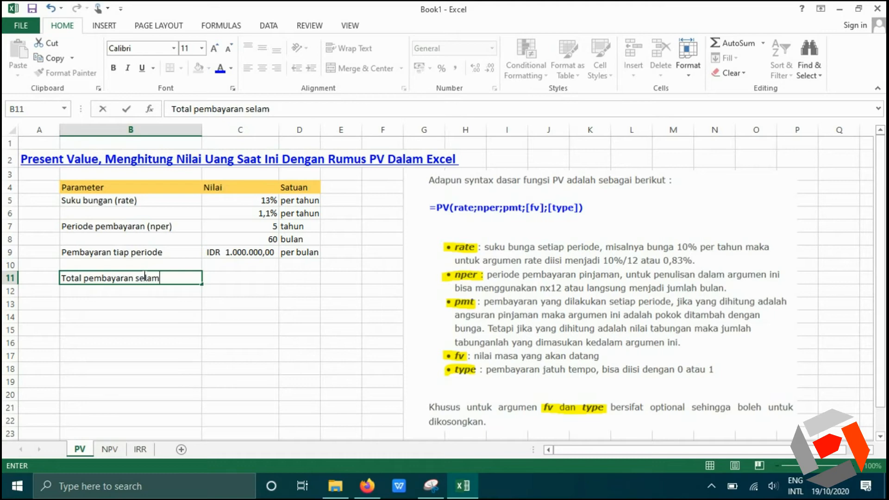
text(a periode)
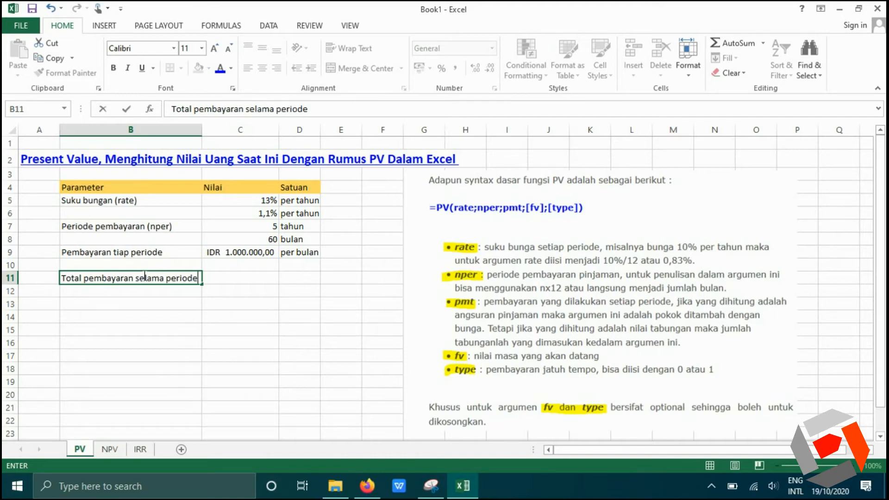
click(219, 338)
Calculate the total payment in C11 with the formula =C9*C8.
click(228, 278)
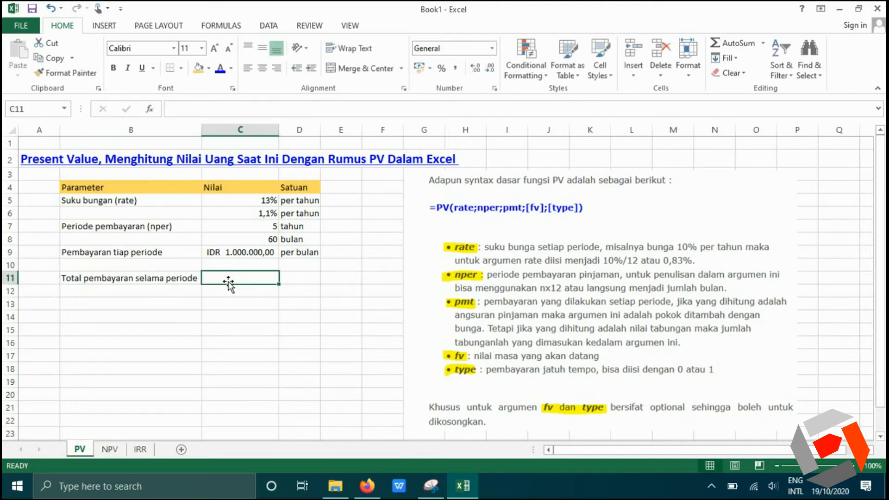
text(=)
key(Up)
key(Up)
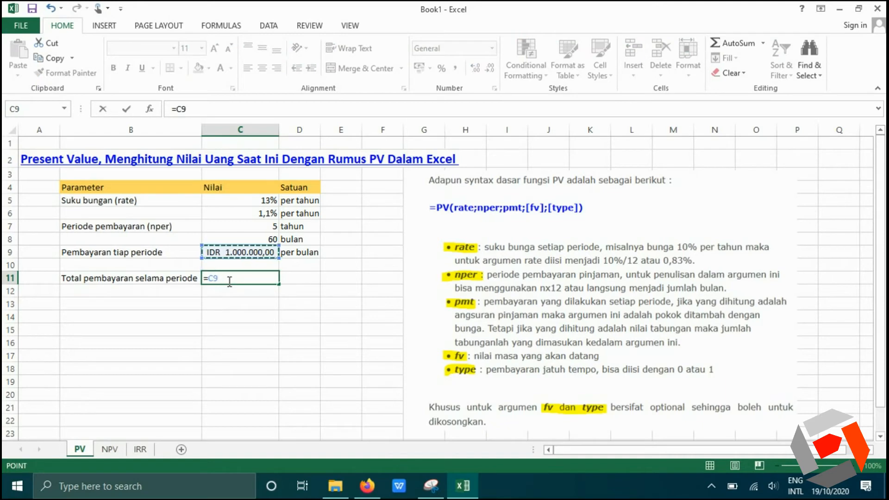
text(*)
key(Up)
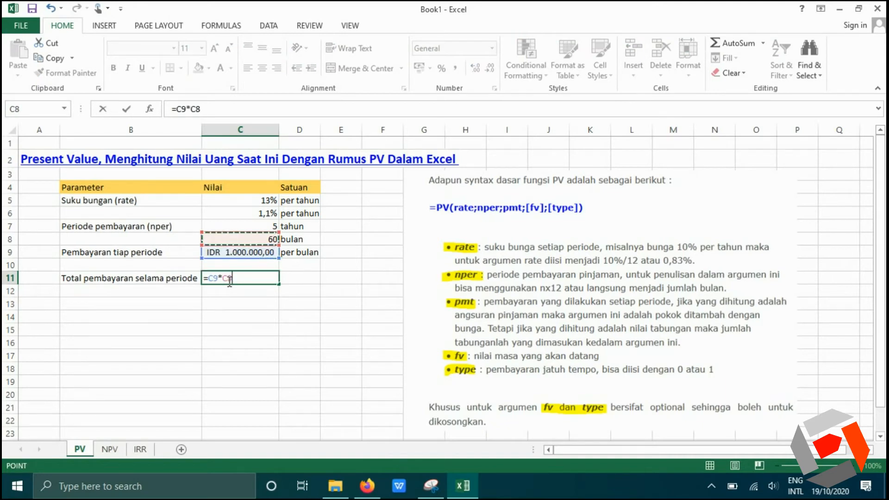
key(Return)
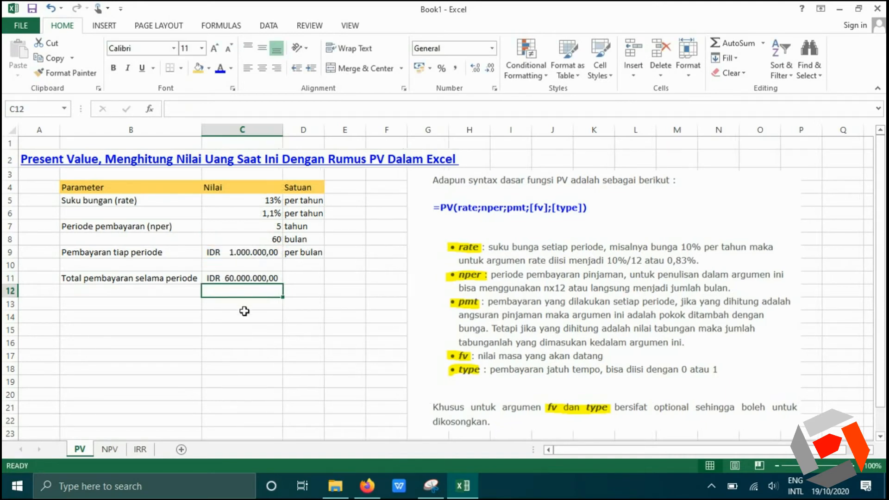
Enter the unit "per 5 tahun" in D11 beside the total payment.
click(289, 280)
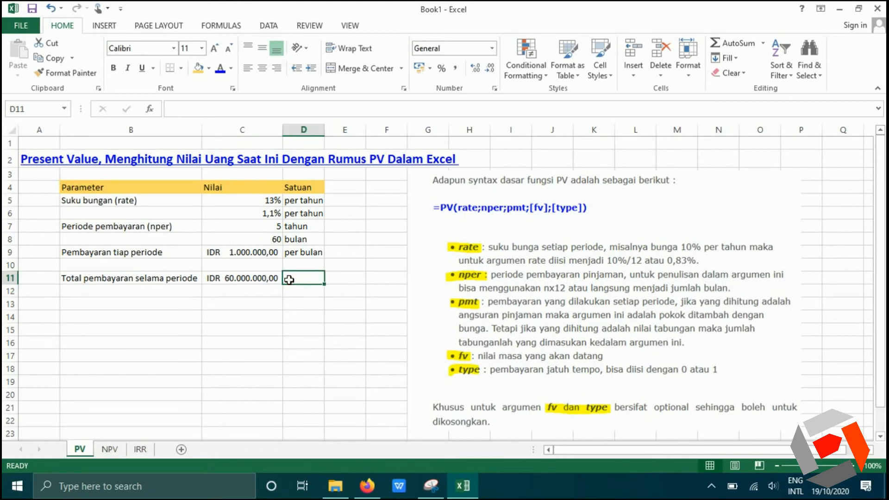
text(per 5)
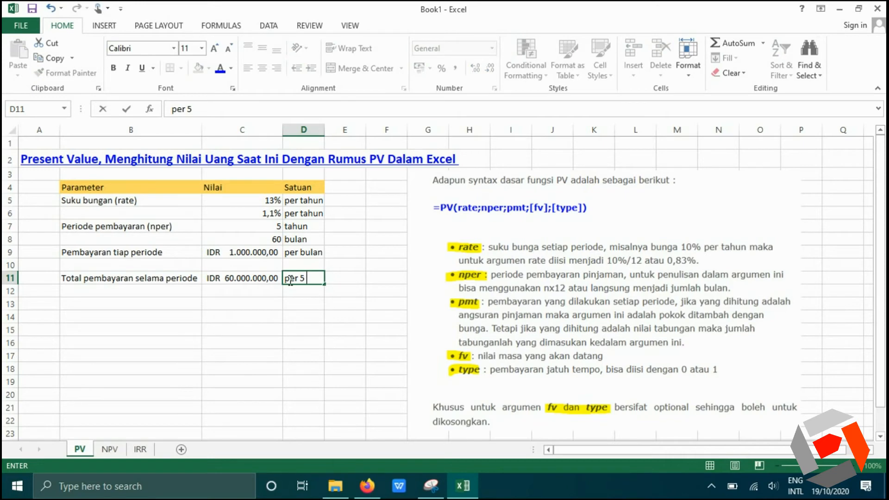
text( tahun)
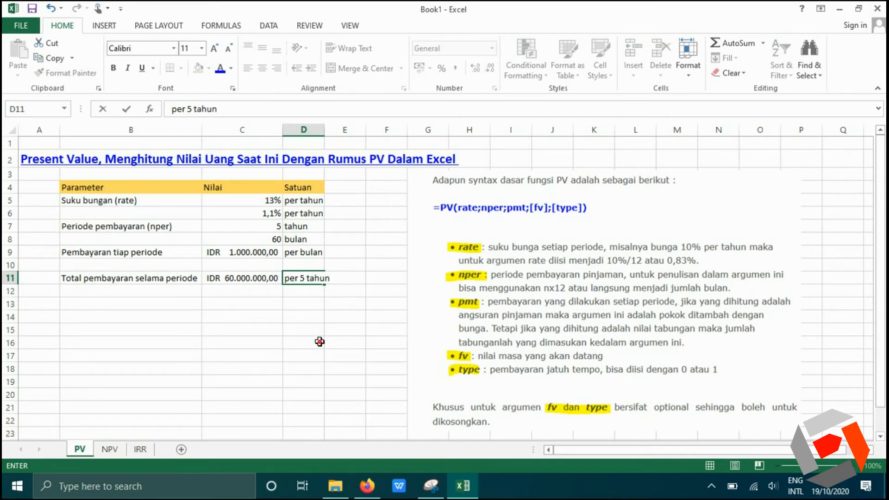
click(319, 342)
Widen column D to fit its text and move the PV syntax picture closer to the table, starting at column F.
drag(324, 130, 332, 130)
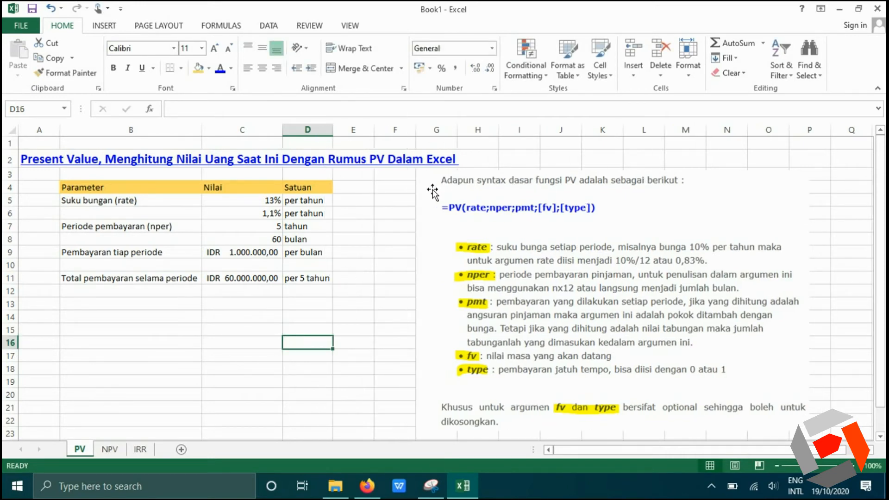
drag(432, 192, 390, 206)
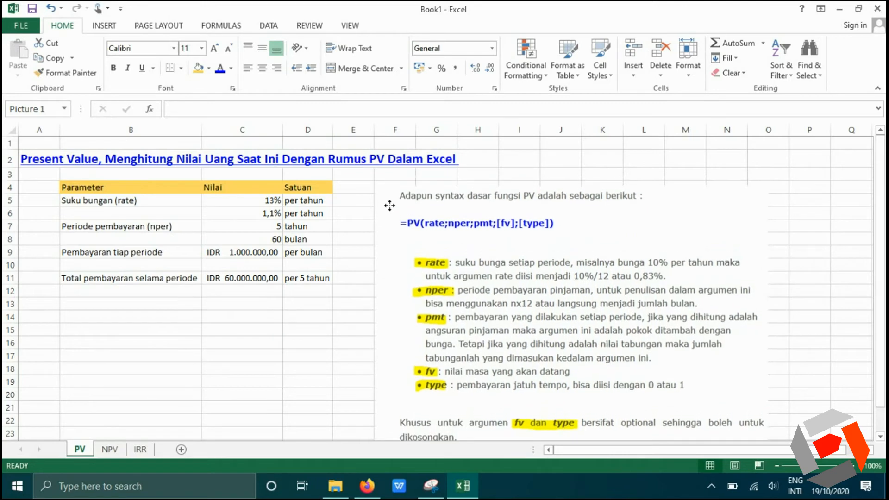
click(300, 387)
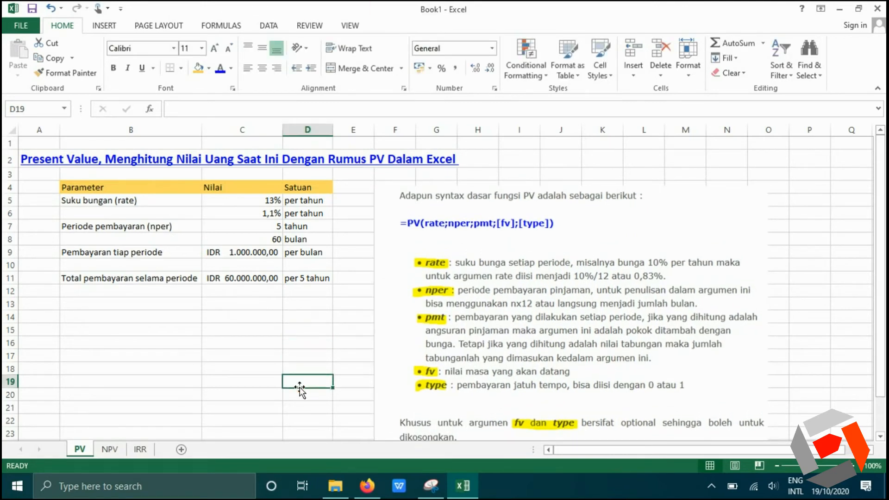
Label cell B13 "Nilai saat ini (PV)" for the present value result.
click(160, 306)
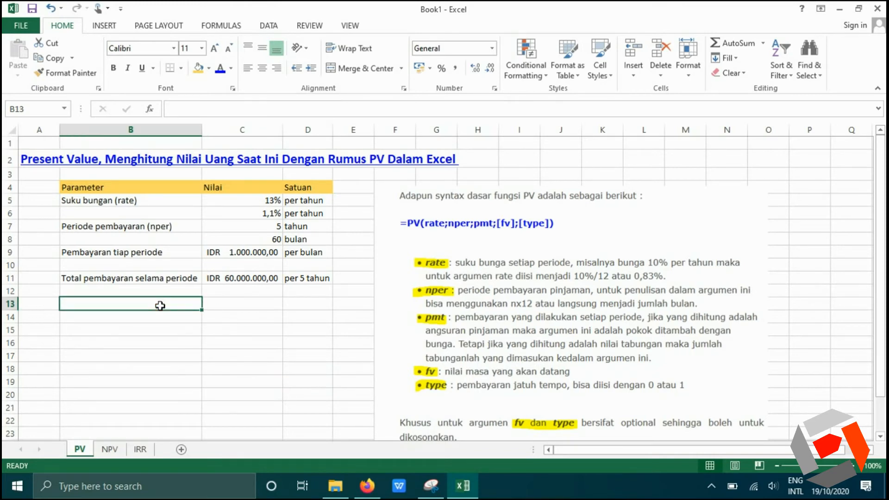
text(Nilai)
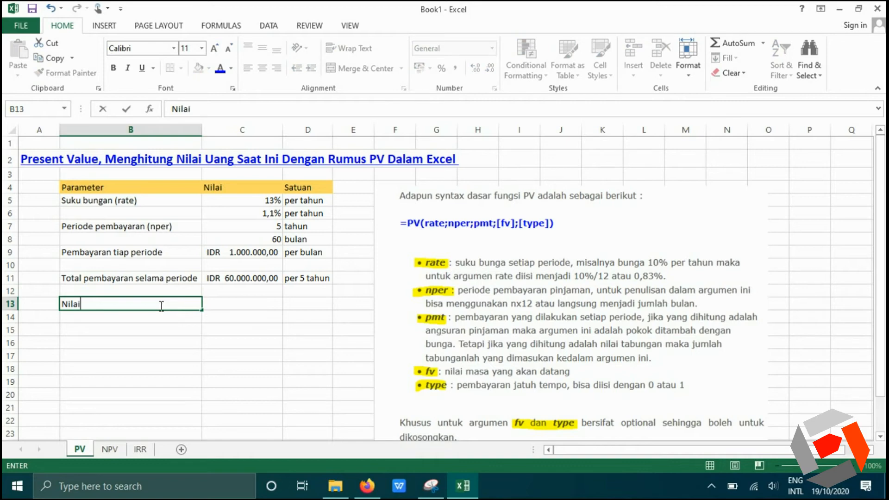
text( saat ini (PV)
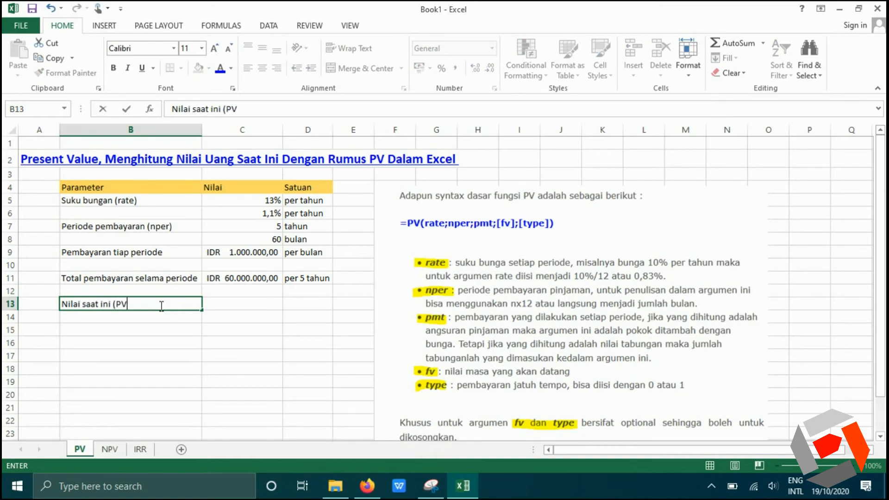
click(188, 407)
click(129, 357)
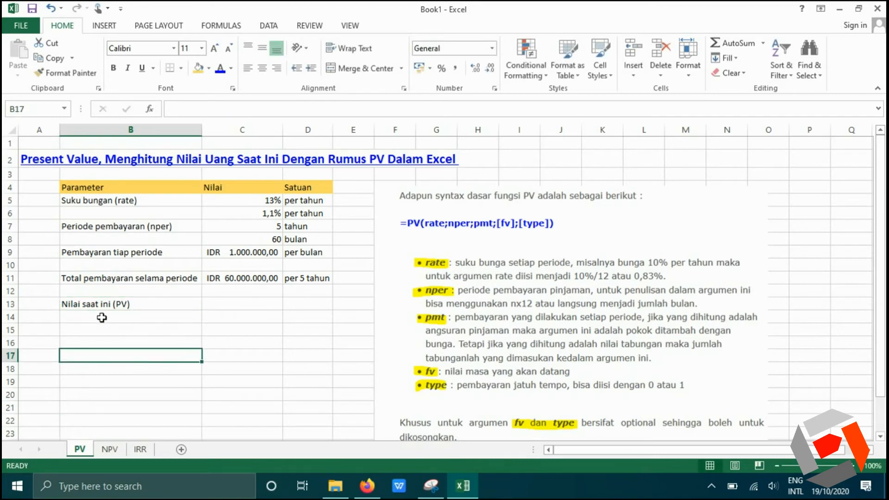
Fill the present value row B13:D13 with the same gold colour as the table header.
click(98, 306)
drag(178, 307, 306, 304)
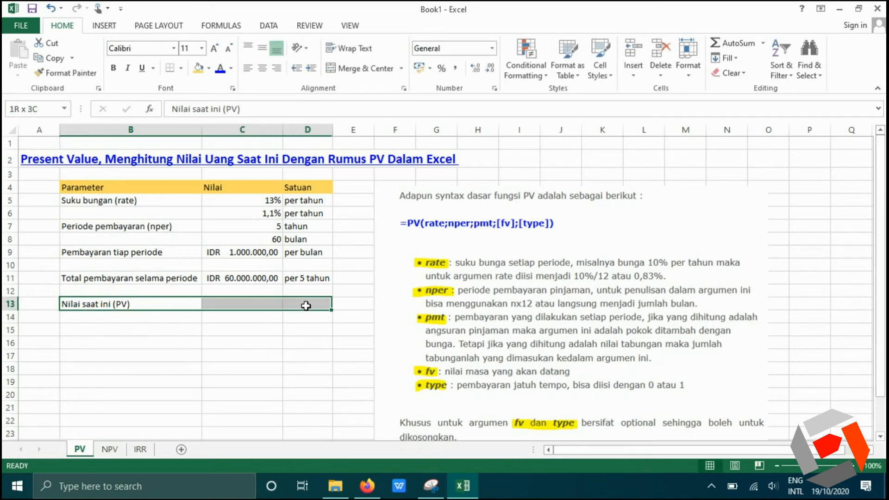
click(198, 68)
click(224, 359)
Calculate the present value in C13 with the formula =PV(C6;C8;C9;;0), choosing payment at the end of the period.
click(254, 302)
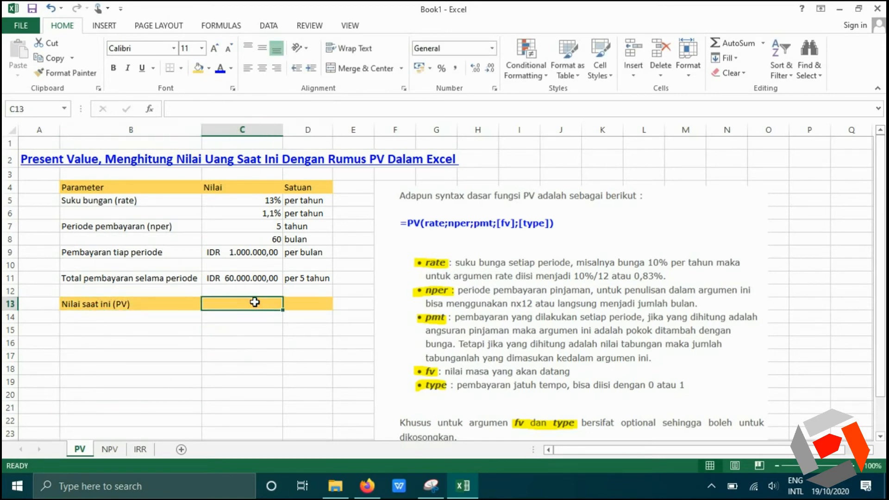
text(=)
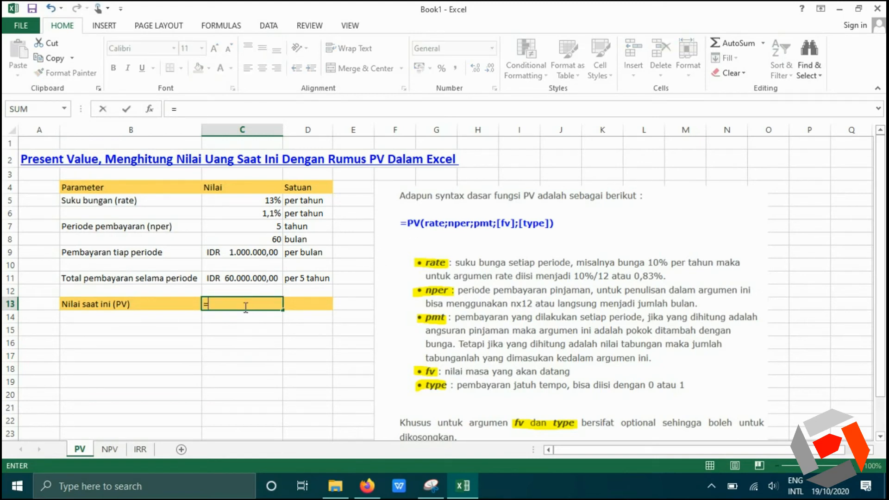
text(PV)
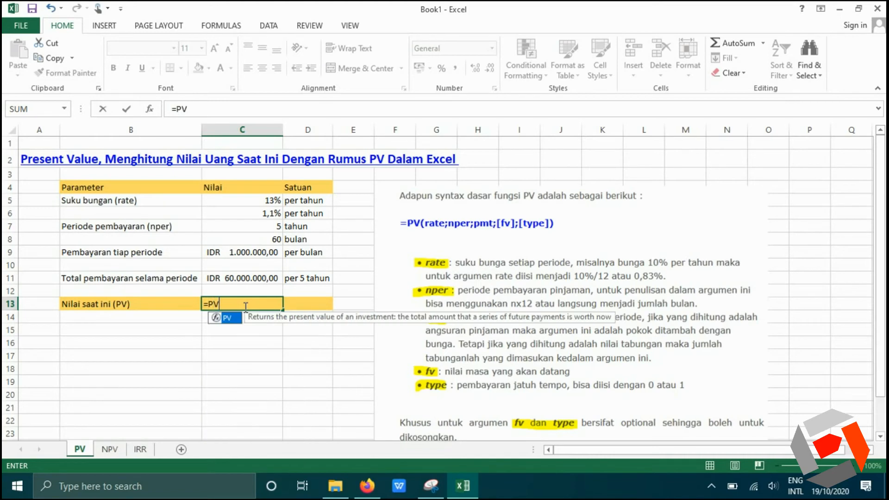
double_click(236, 318)
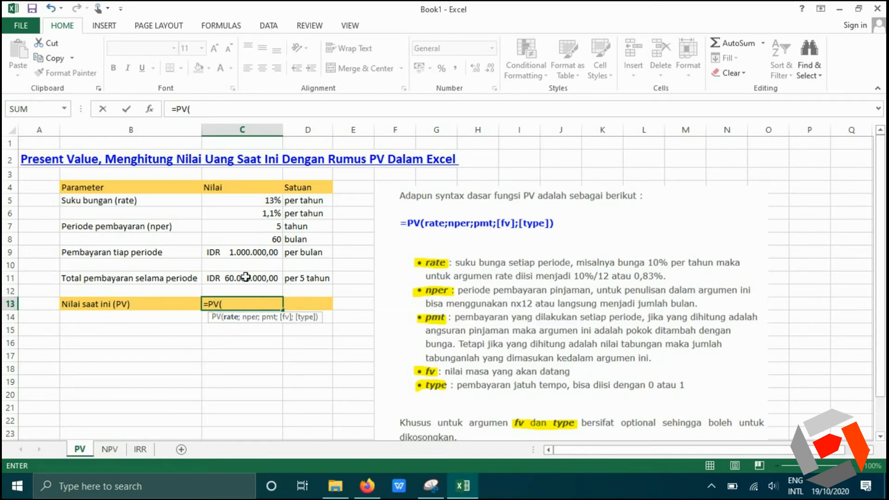
click(268, 214)
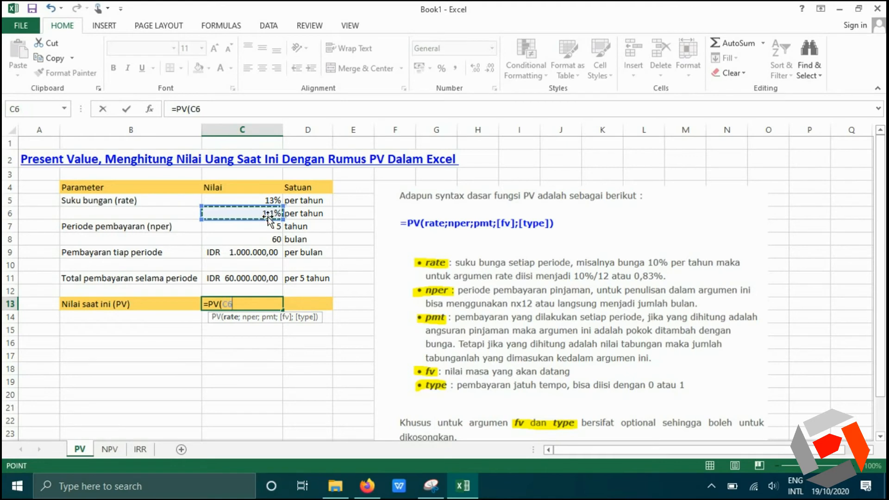
text(;)
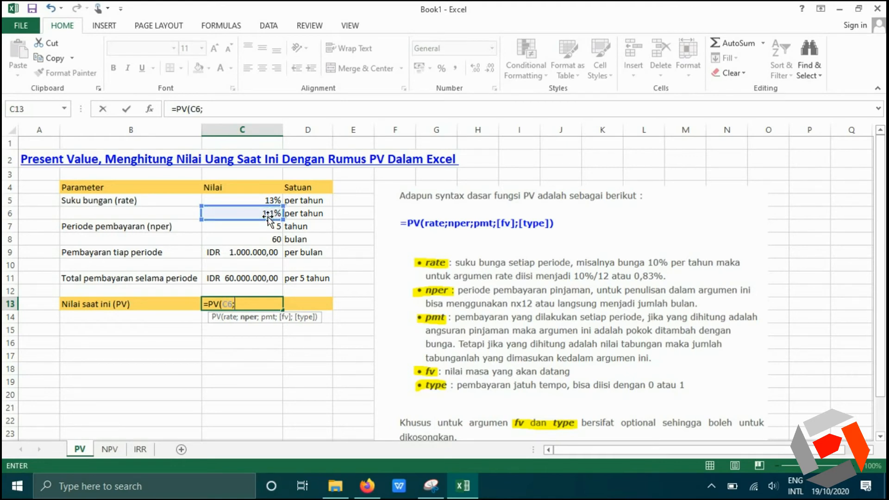
click(267, 240)
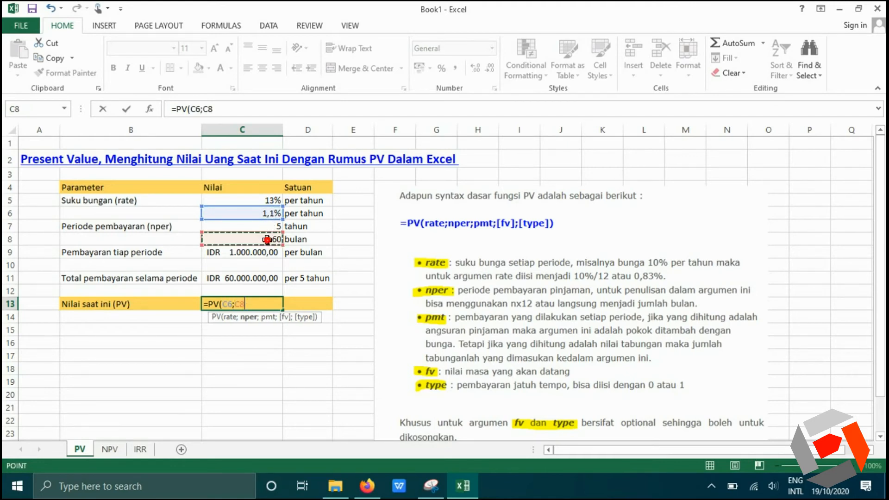
text(;)
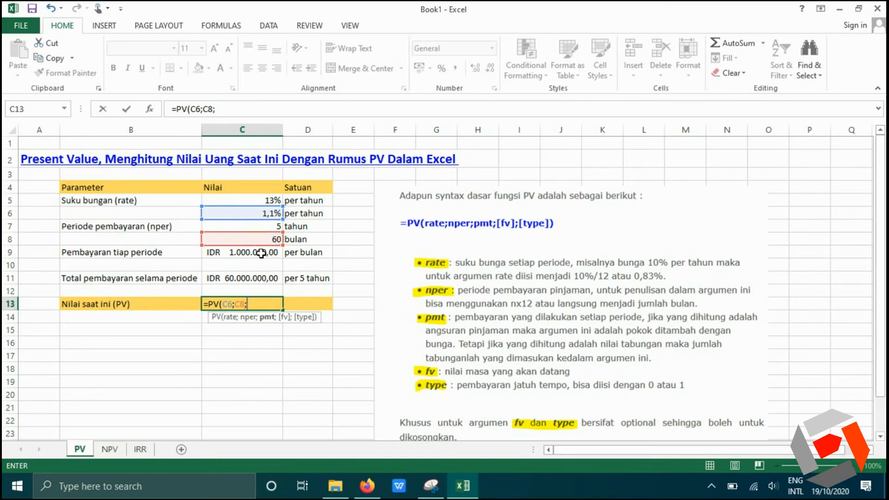
click(262, 252)
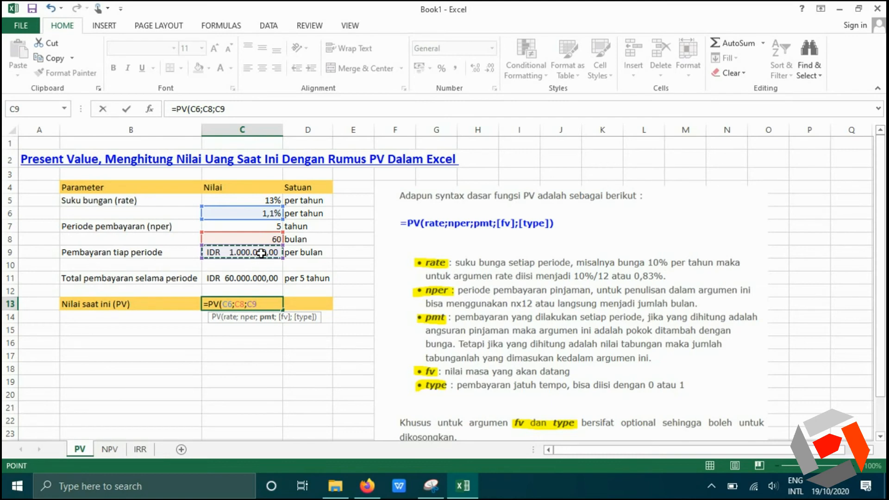
text(;)
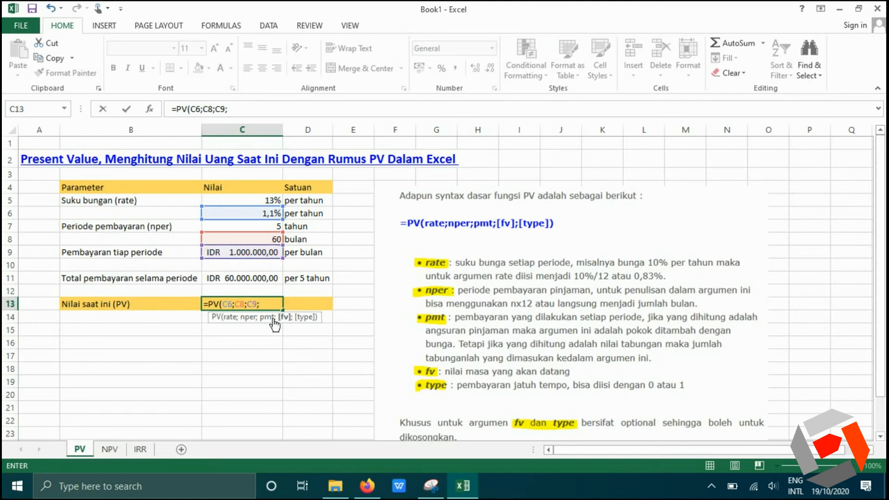
text(;)
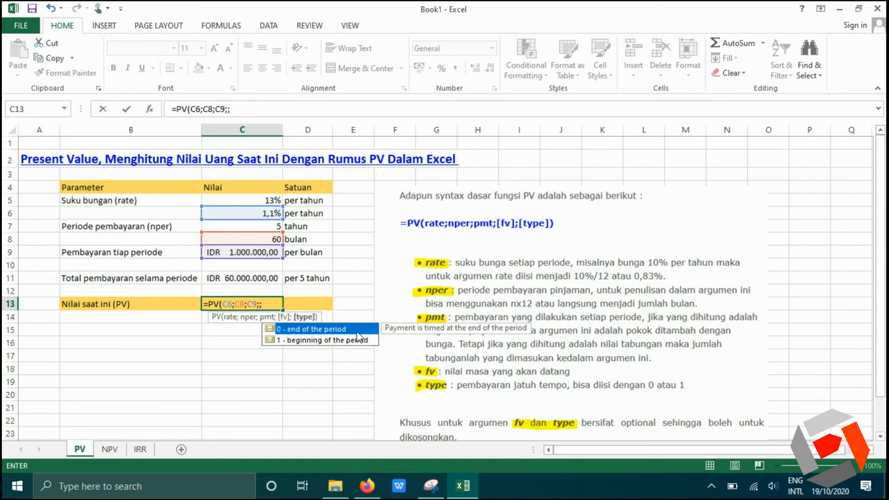
double_click(332, 329)
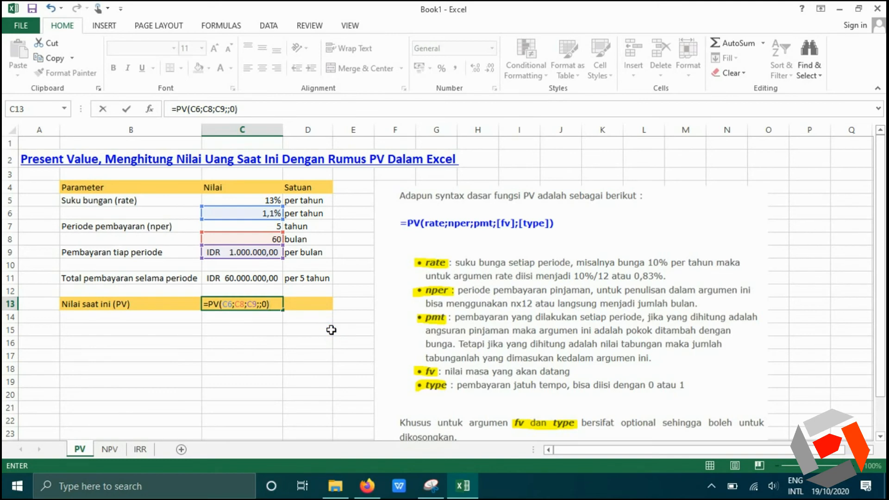
key(Return)
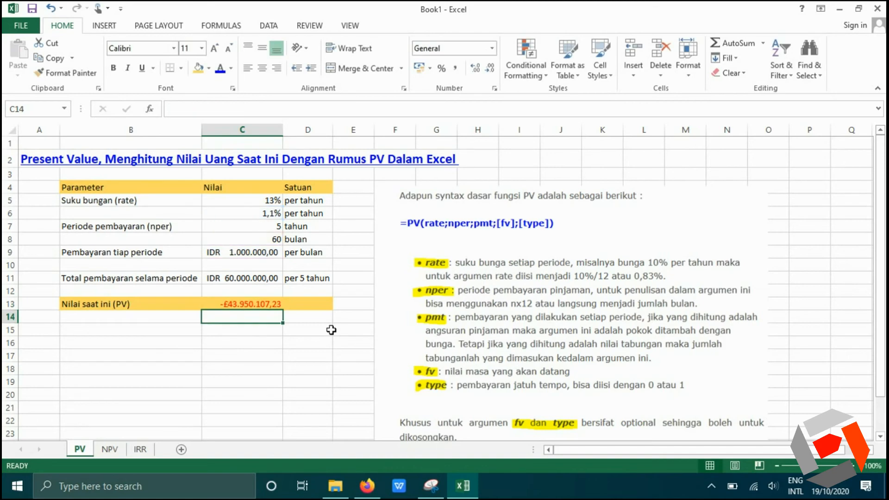
Copy the IDR accounting format of the total payment in C11 onto the present value in C13.
click(260, 281)
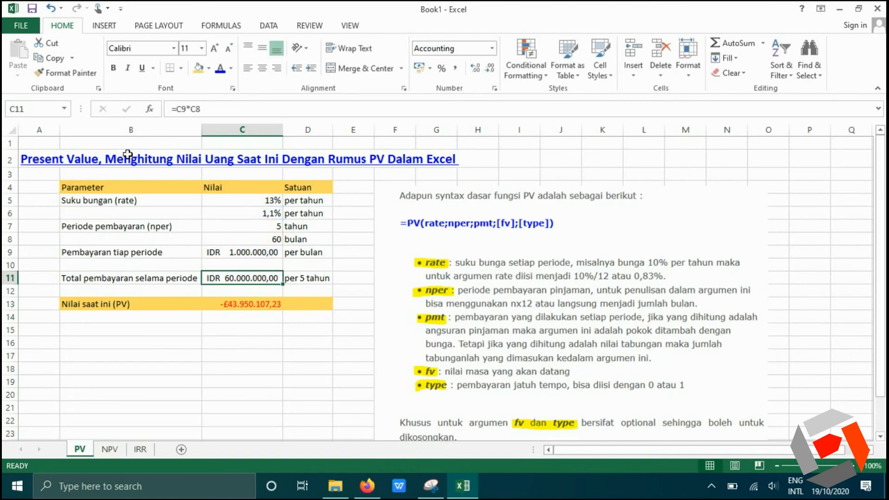
click(67, 76)
click(245, 305)
click(244, 344)
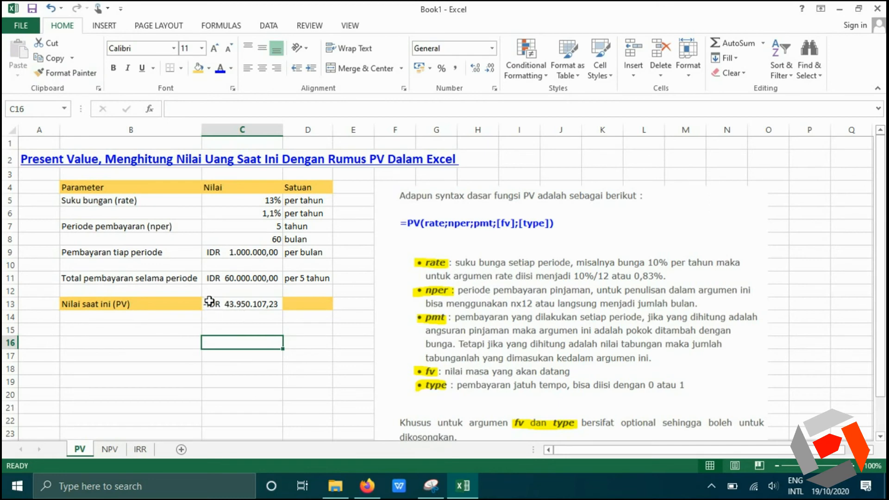
Wrap the present value formula in C13 in ABS so it reads =ABS(PV(C6;C8;C9;;0)).
click(203, 308)
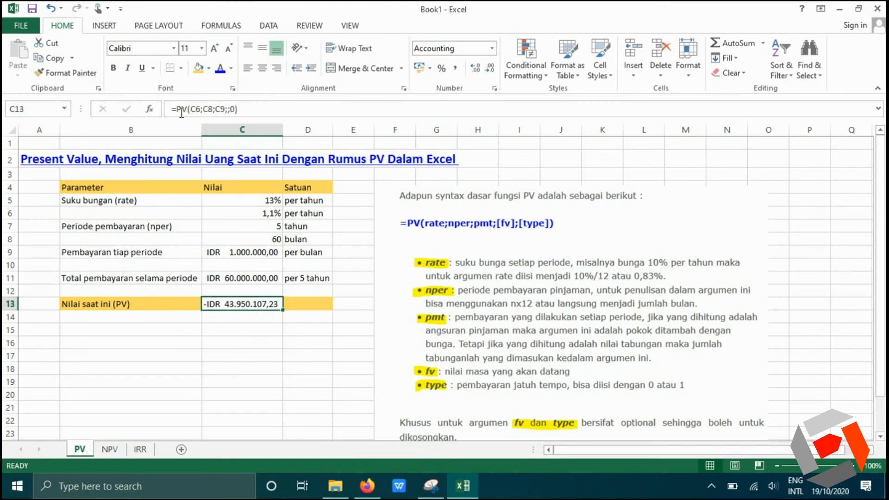
click(176, 109)
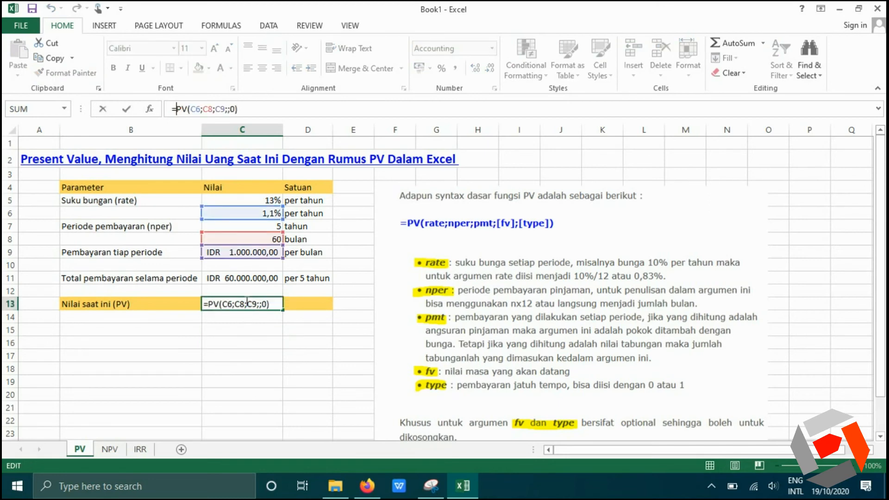
text(ABS()
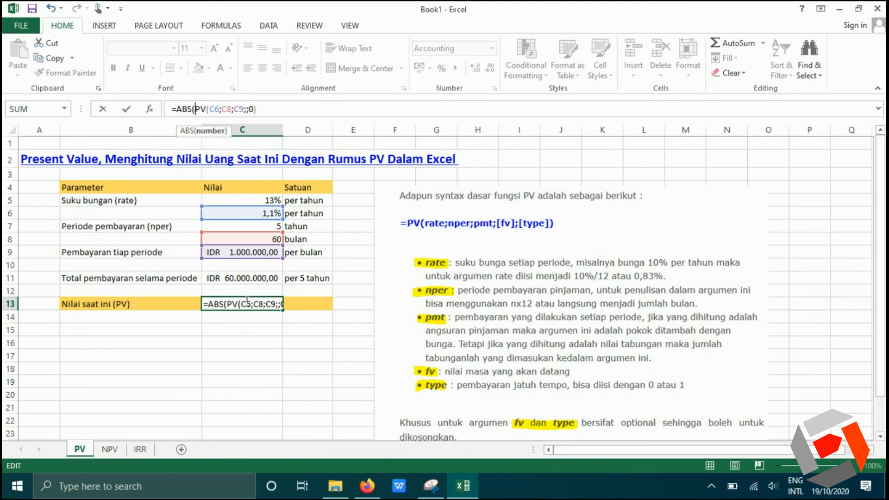
click(271, 111)
text())
key(Return)
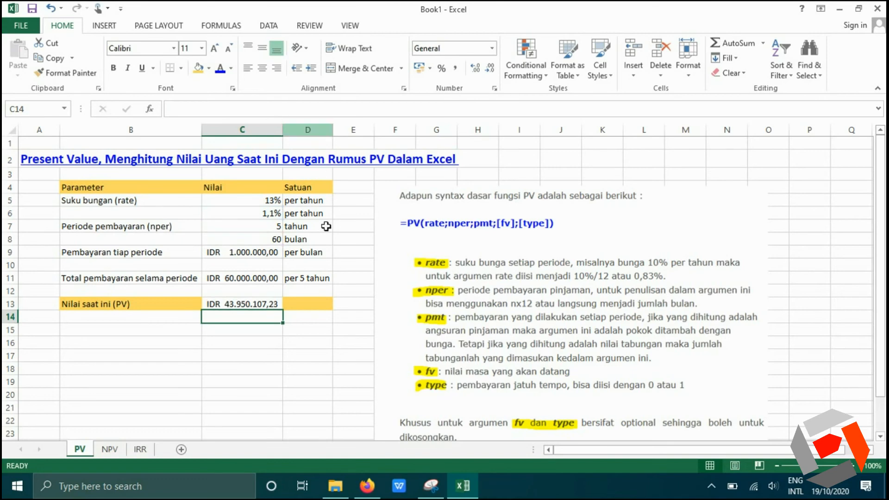
click(246, 303)
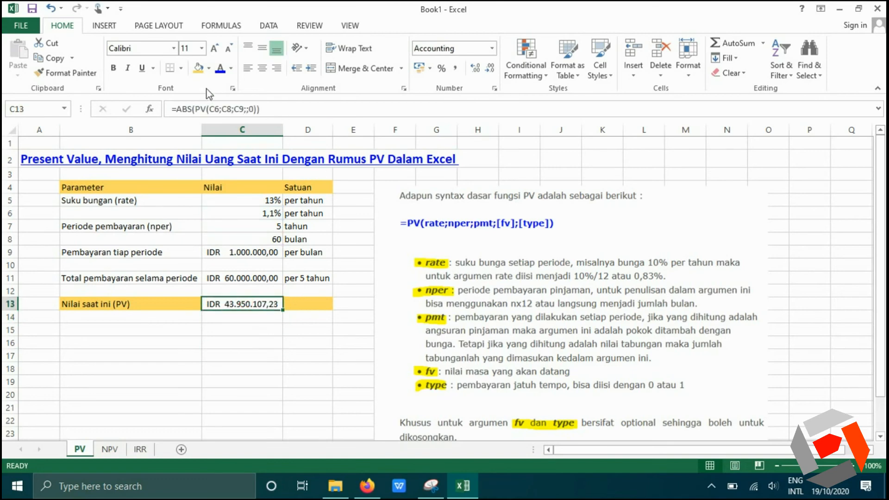
click(243, 345)
click(323, 365)
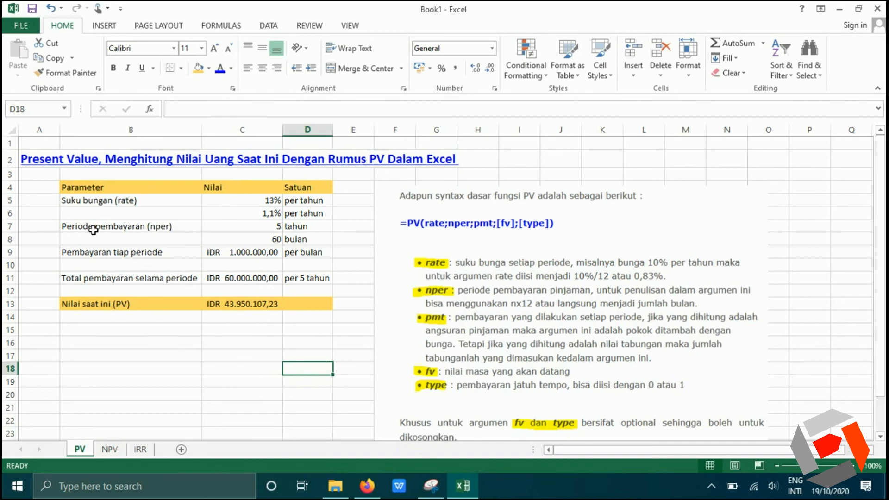
Hide the worksheet's gridlines.
click(348, 26)
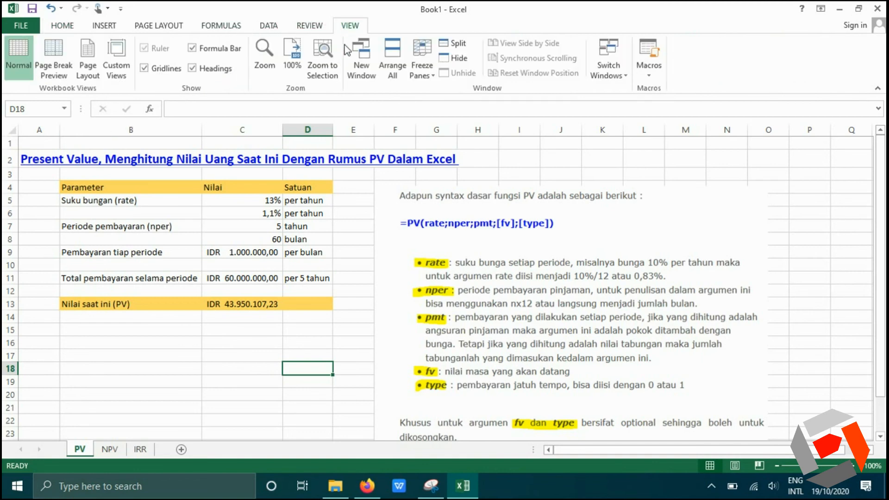
click(167, 68)
click(154, 370)
click(305, 369)
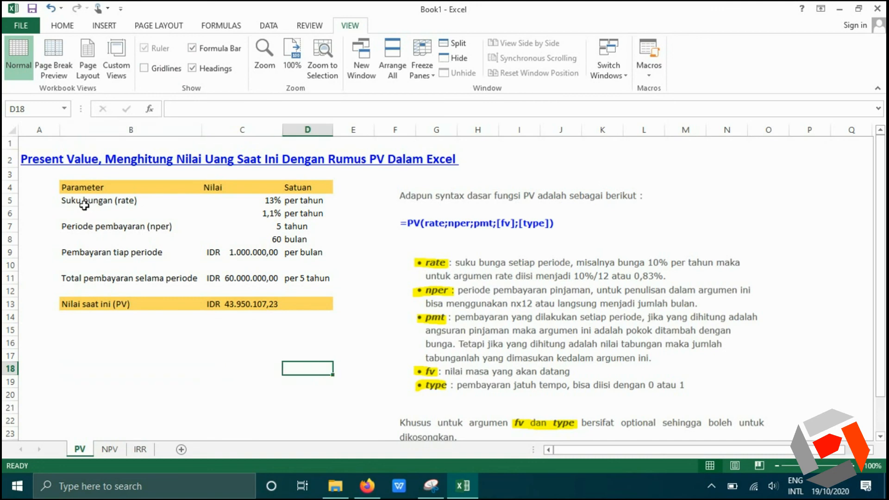
Apply outside borders around the parameter rows B5:D12.
drag(63, 201, 312, 290)
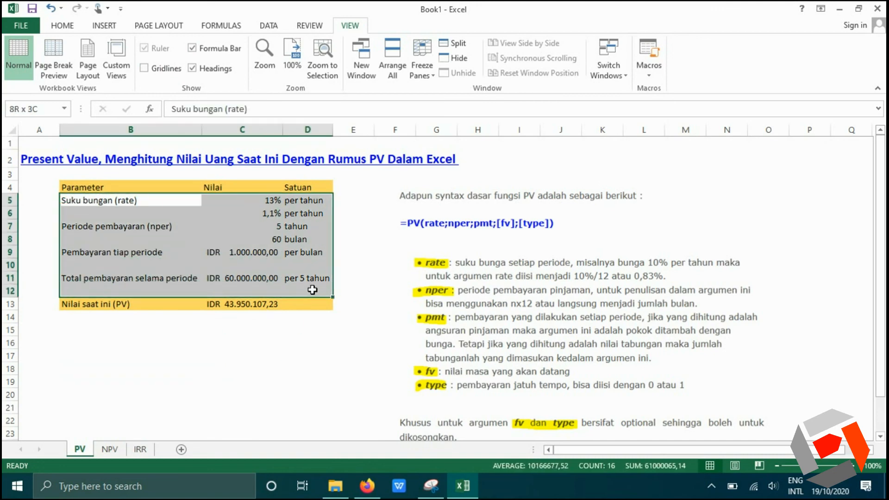
click(79, 29)
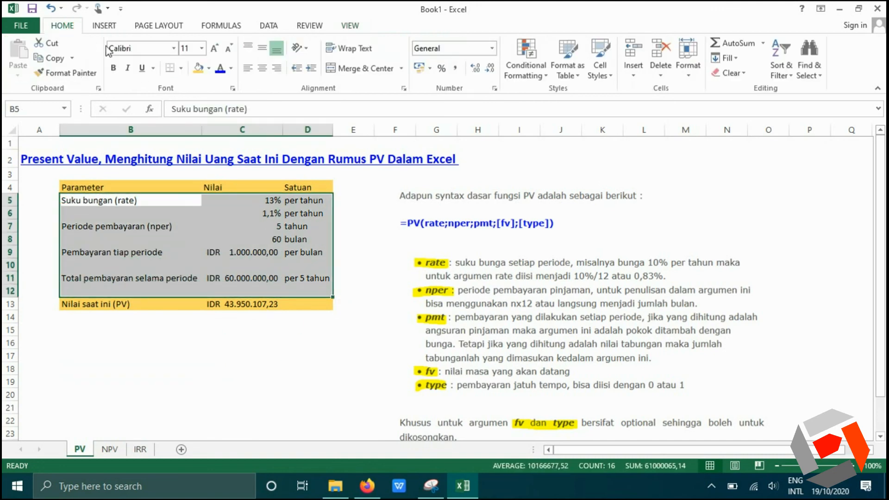
click(181, 68)
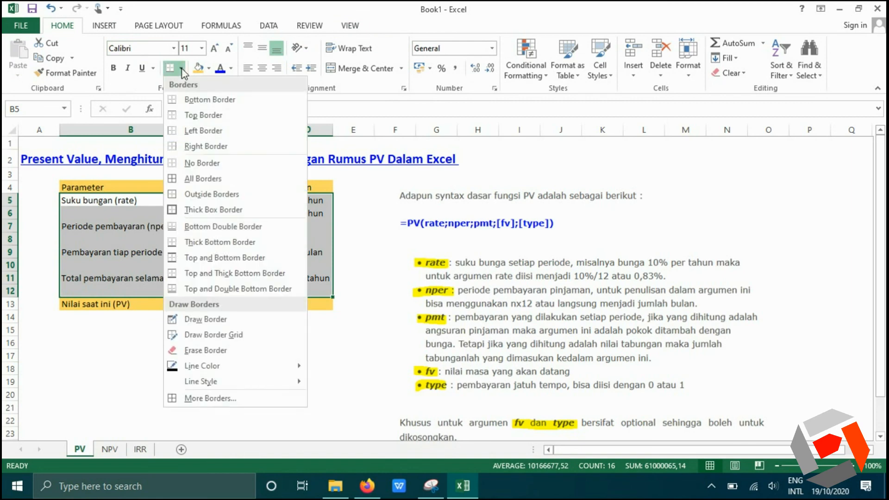
click(199, 200)
click(310, 394)
click(143, 384)
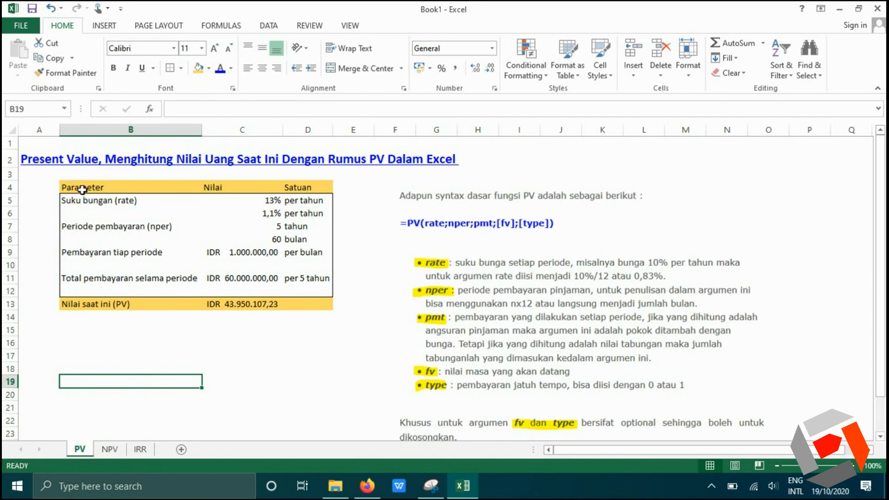
Make the header row B4:D4 and the present value row B13:D13 bold.
click(197, 184)
drag(197, 184, 308, 184)
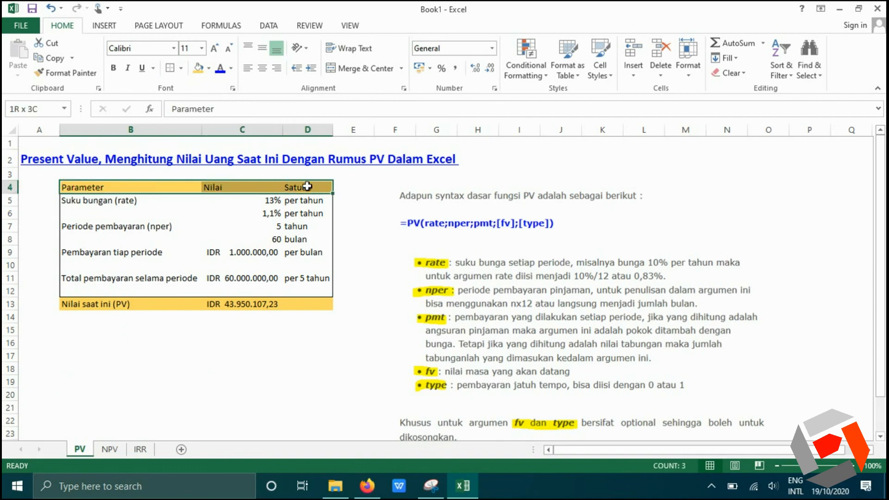
click(113, 68)
drag(74, 307, 327, 304)
click(113, 67)
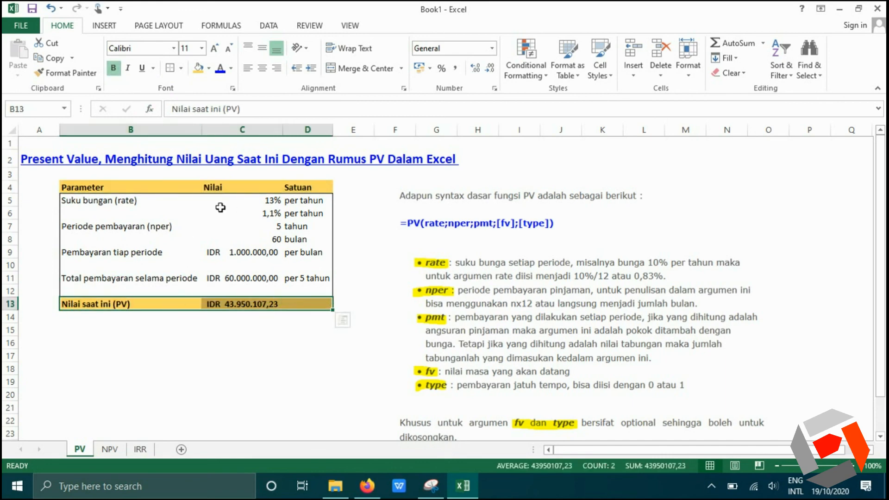